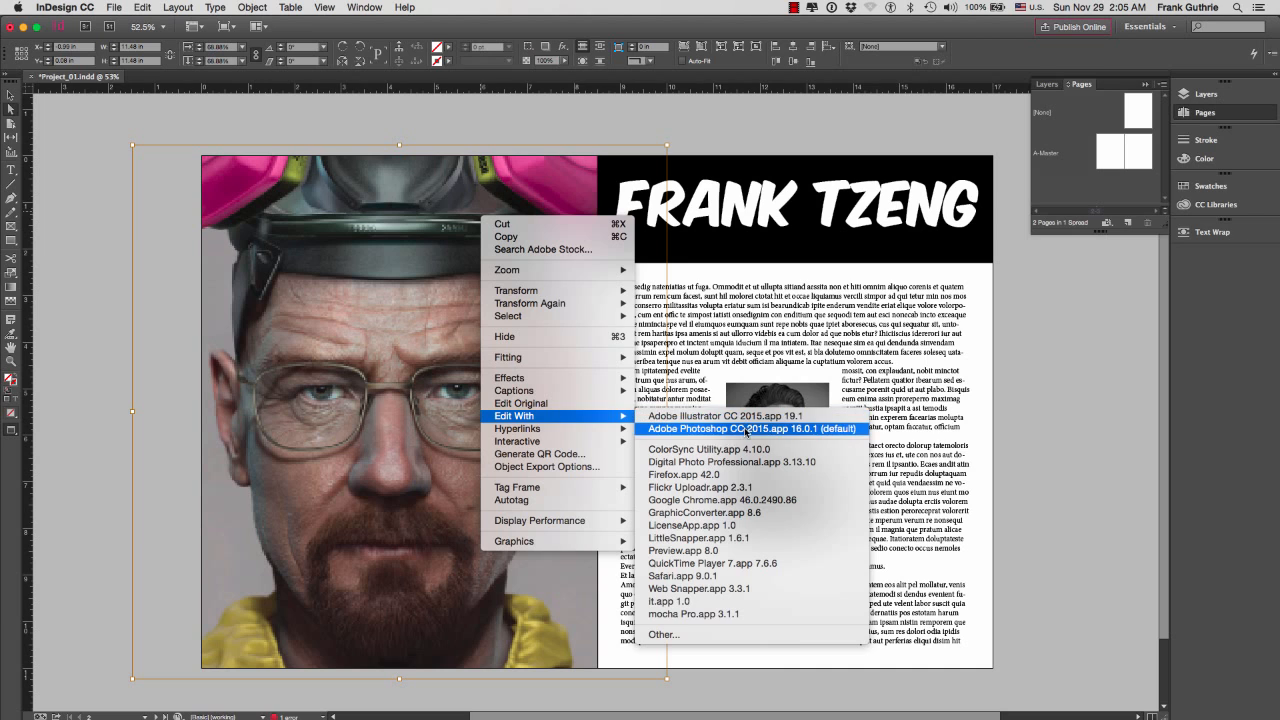
# Check which external editing options are offered for the small portrait photo in the text column
pyautogui.click(377, 395)
pyautogui.click(1061, 391)
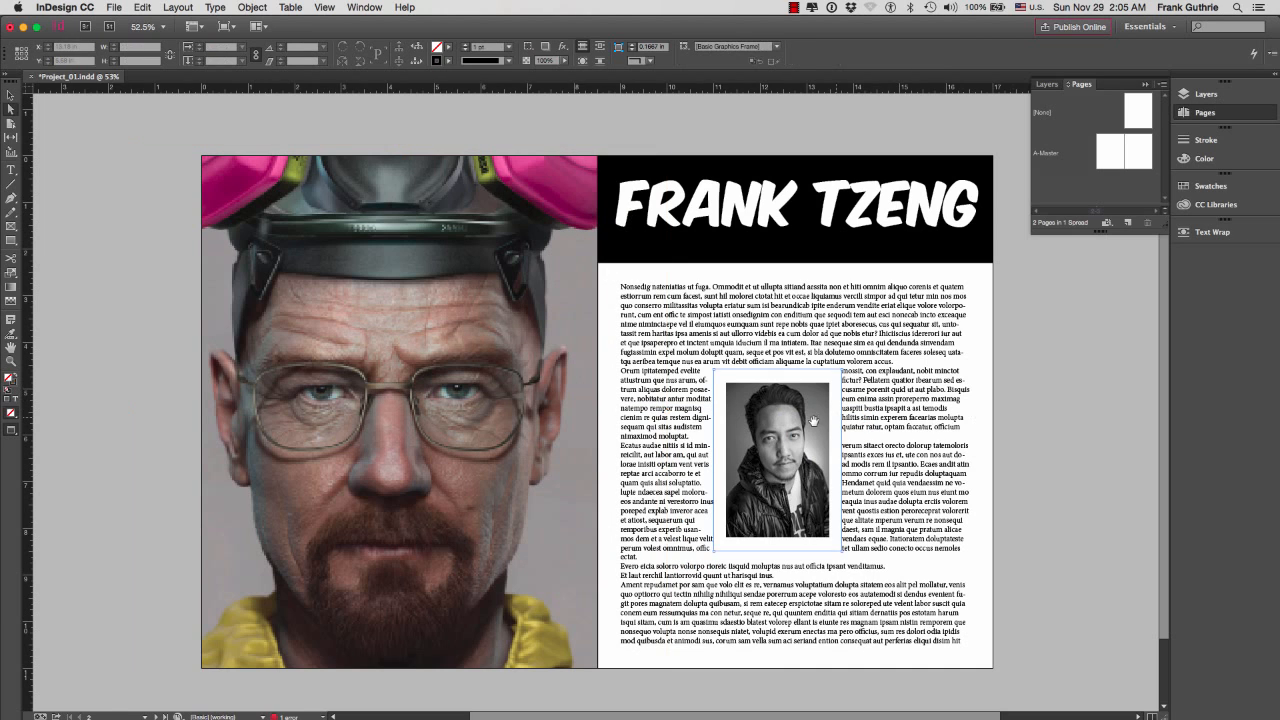
pyautogui.click(800, 416)
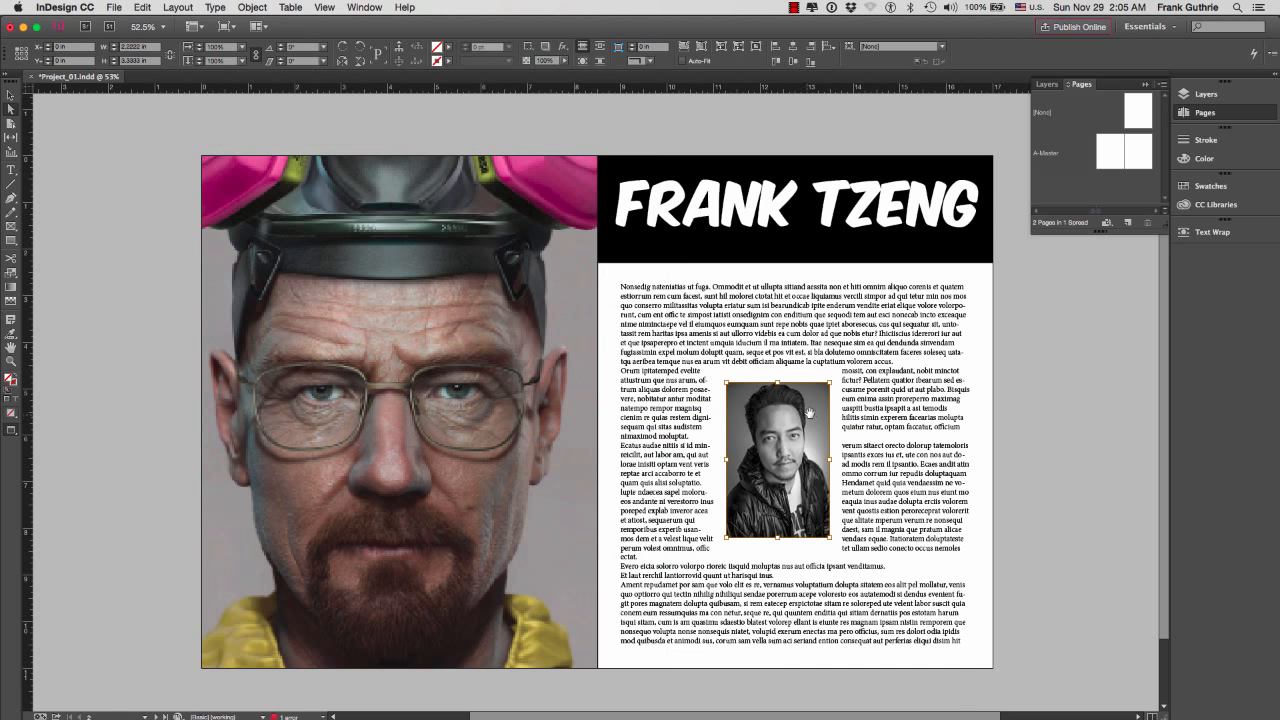
pyautogui.rightClick(810, 418)
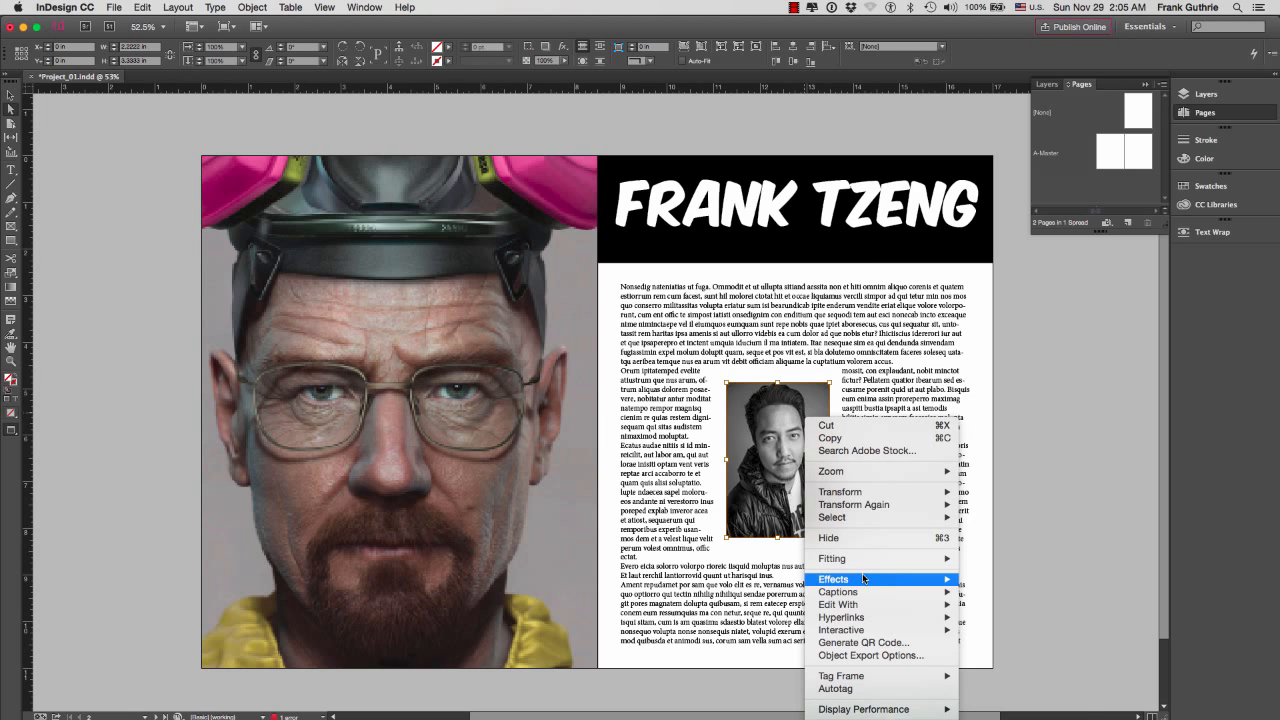
pyautogui.moveTo(862, 580)
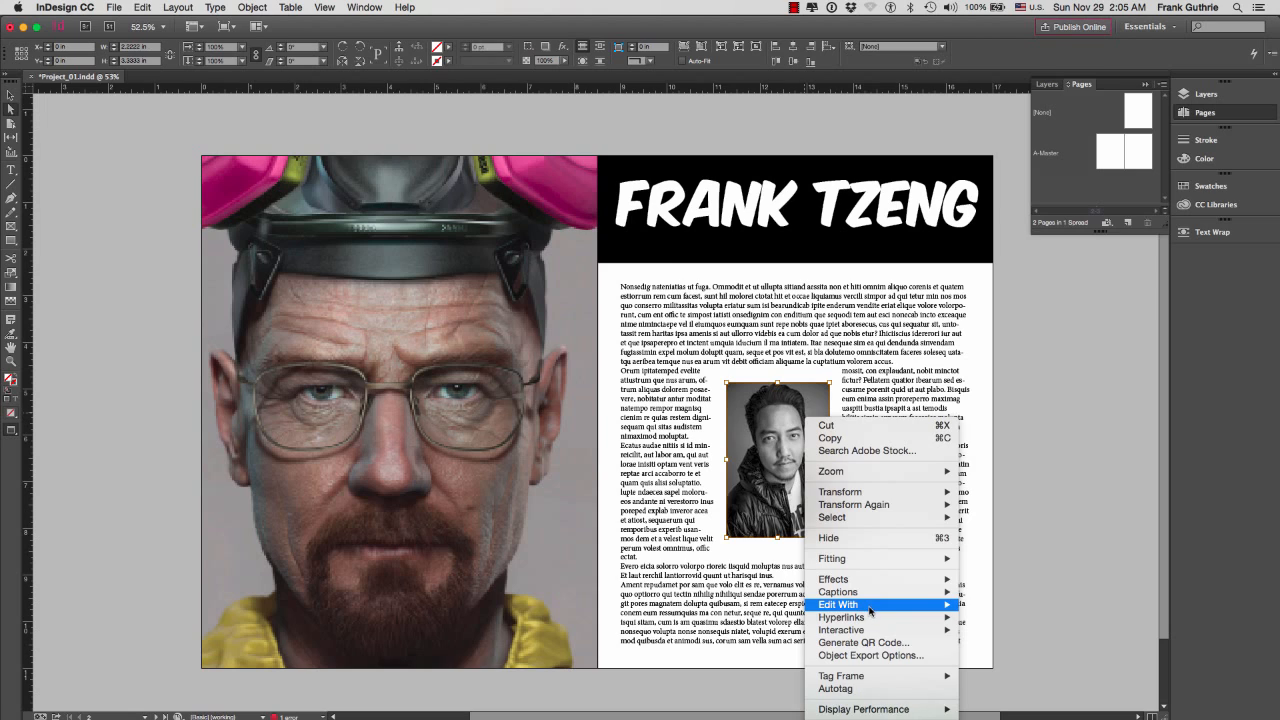
pyautogui.click(420, 398)
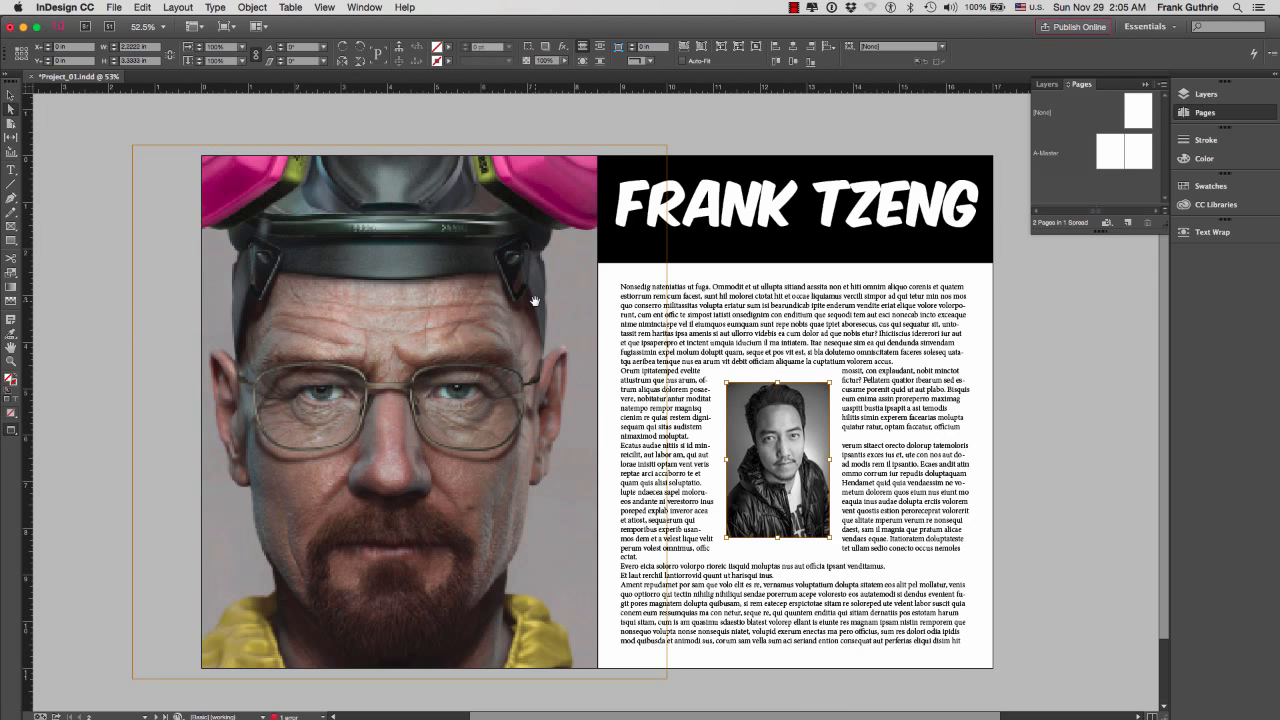
# Show the Links panel beside the spread and inspect the link information of the large artwork image
pyautogui.click(360, 8)
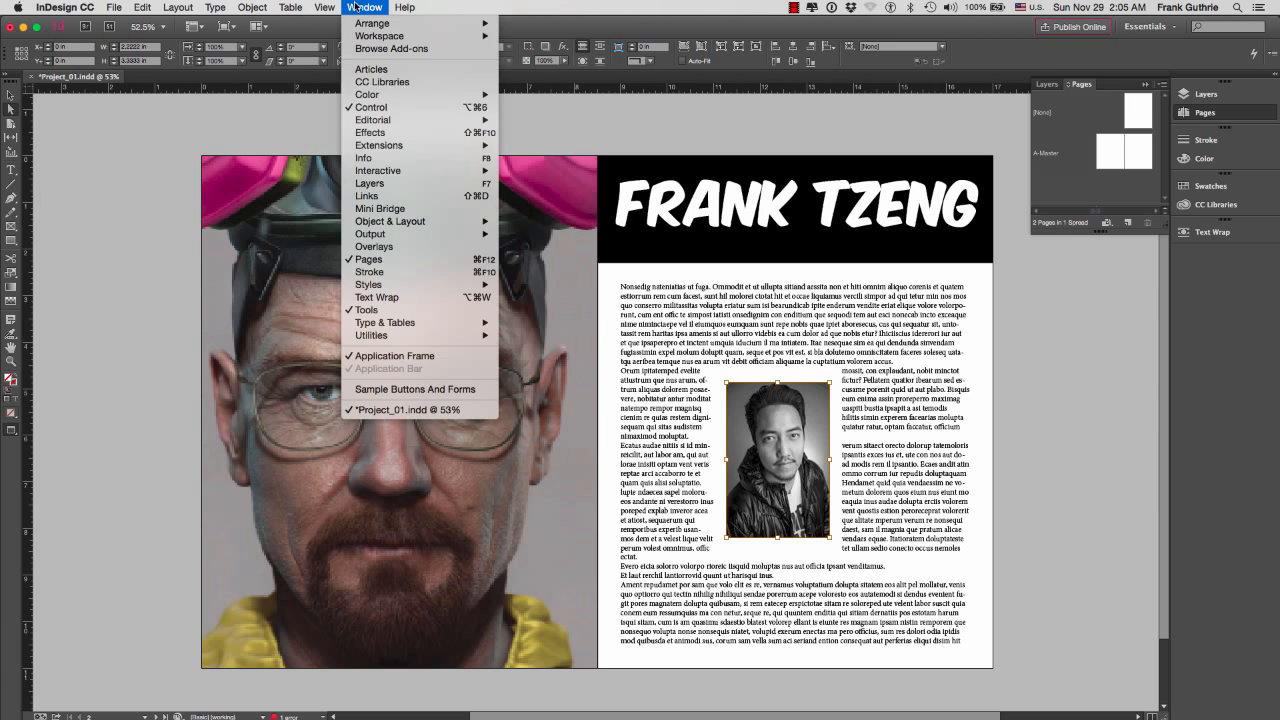
pyautogui.click(380, 198)
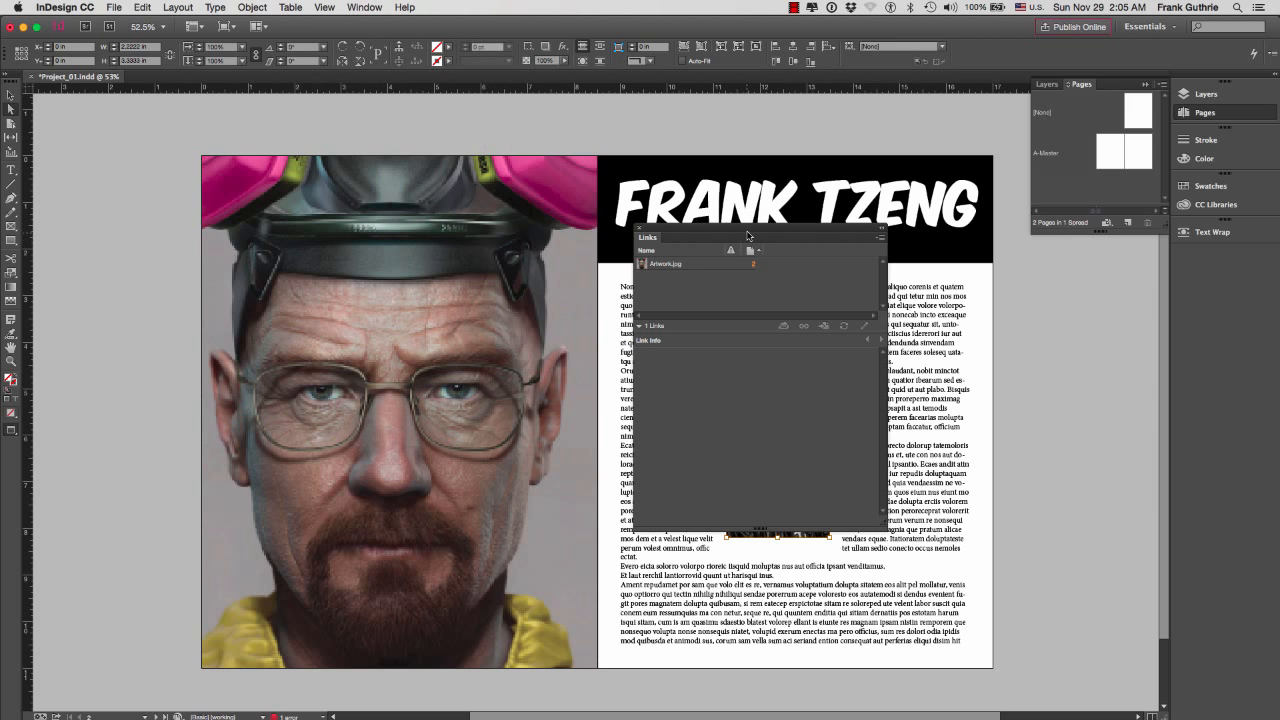
pyautogui.moveTo(747, 235); pyautogui.dragTo(1117, 273)
pyautogui.click(462, 312)
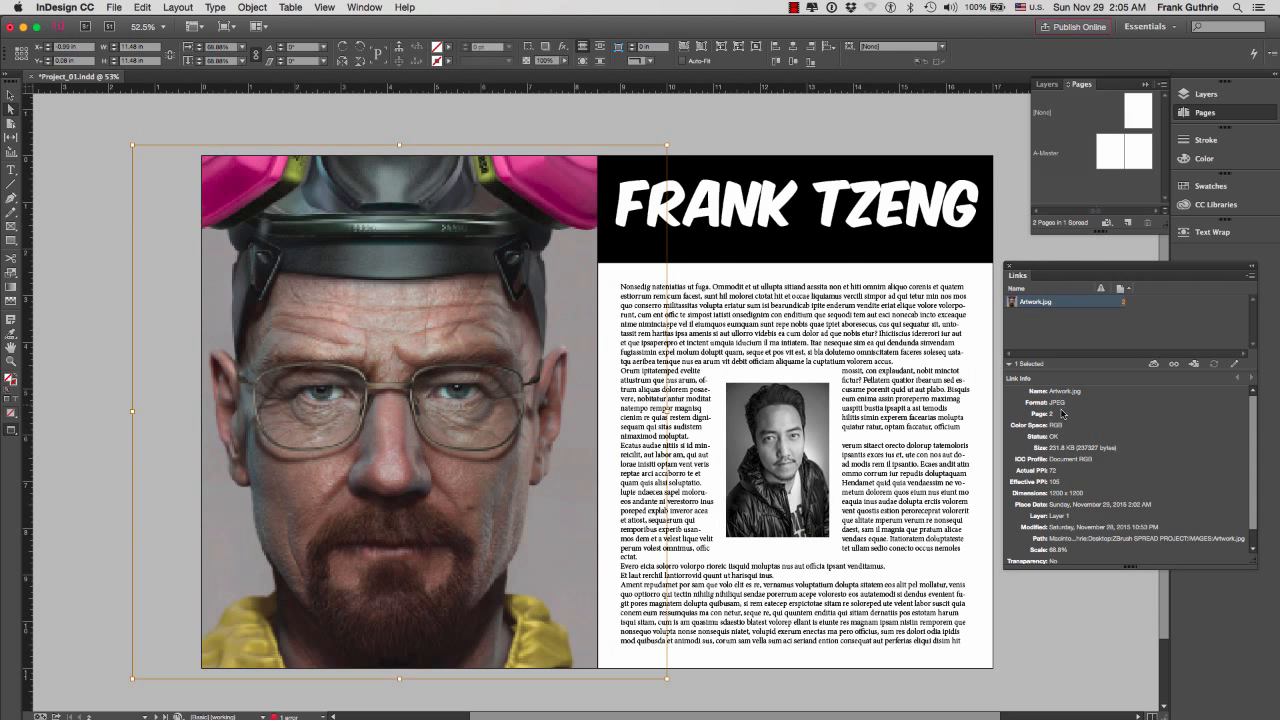
pyautogui.scroll(-2, 1250, 533)
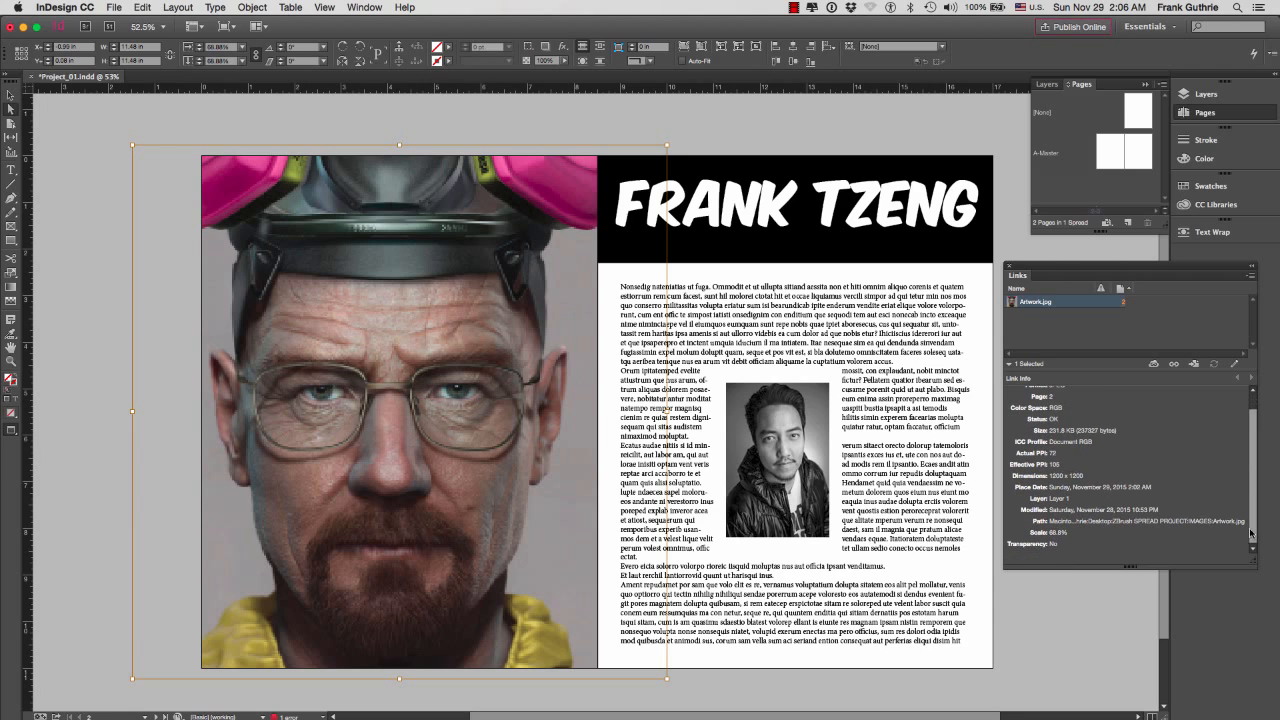
# Place the portrait JPEG from the IMAGES folder over the small photo, replacing the selected item
pyautogui.click(790, 452)
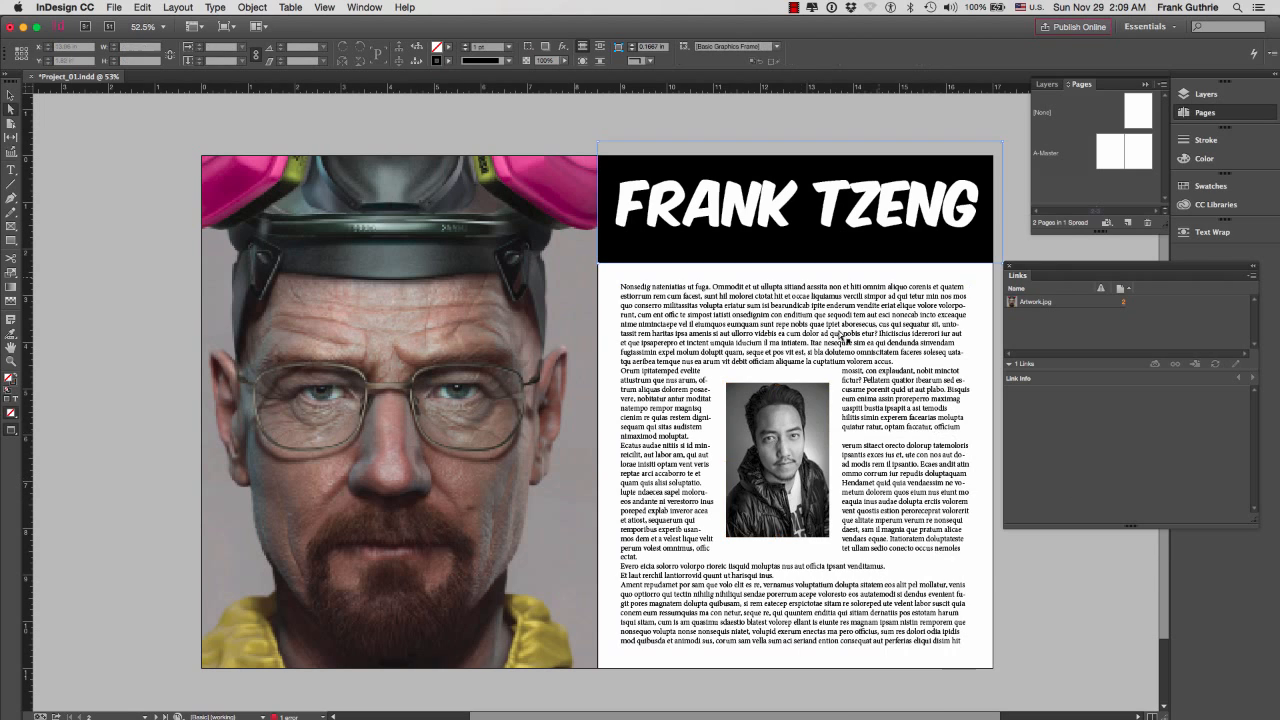
pyautogui.click(788, 423)
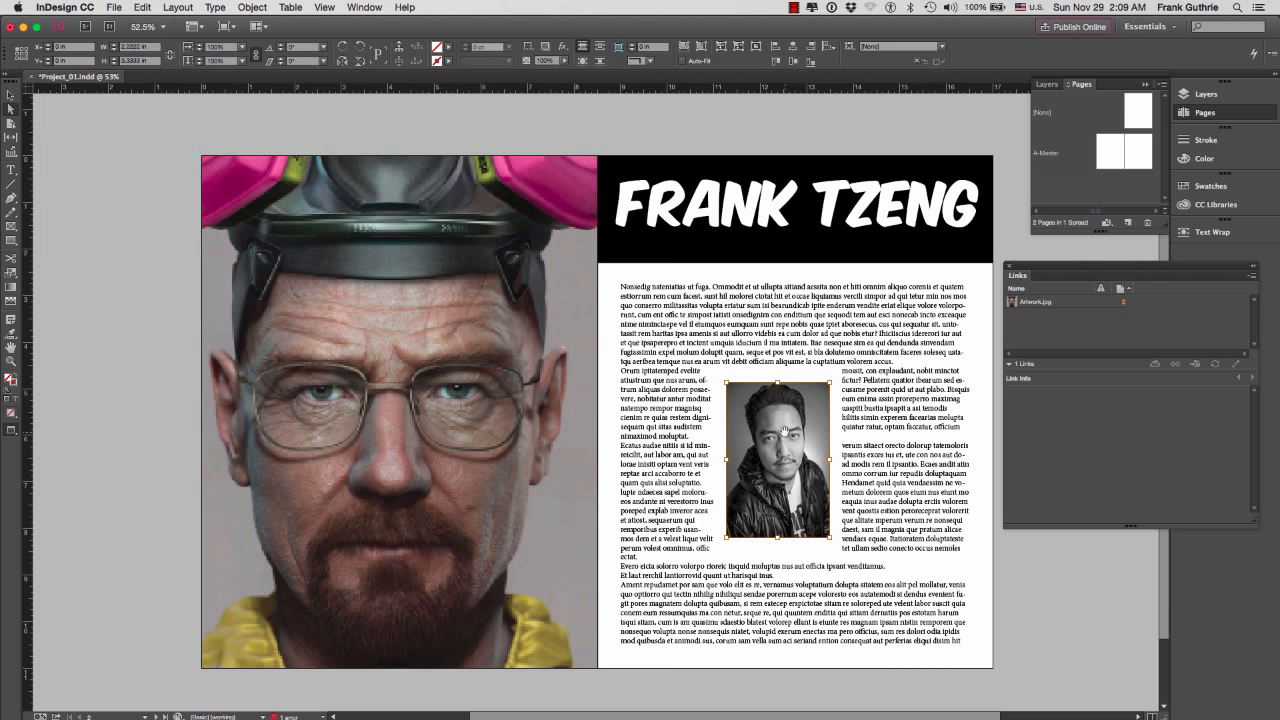
pyautogui.click(114, 8)
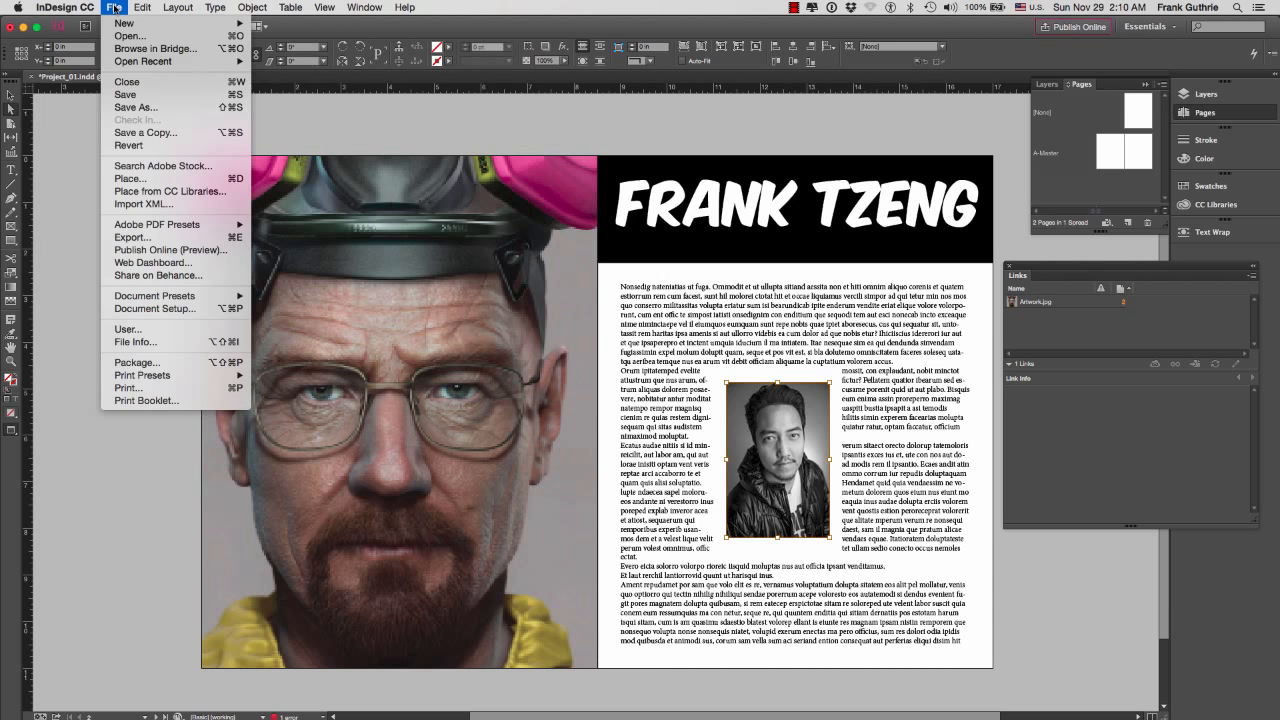
pyautogui.click(143, 179)
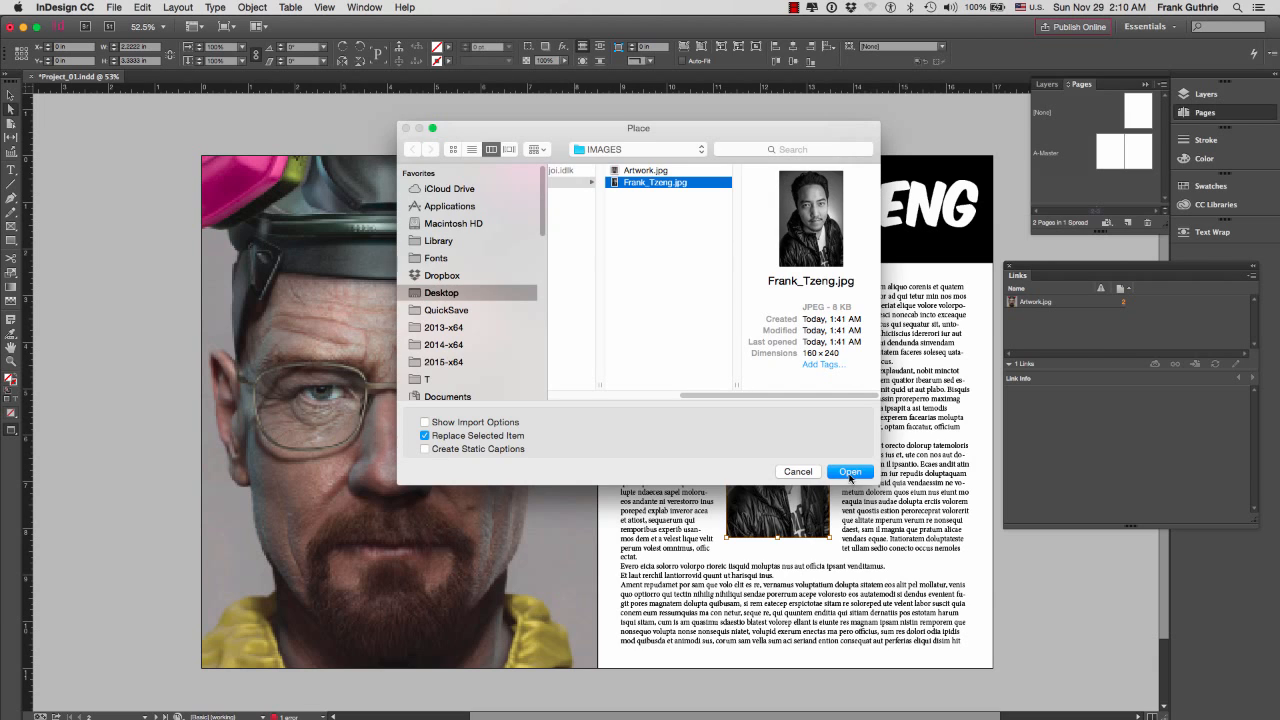
pyautogui.click(849, 472)
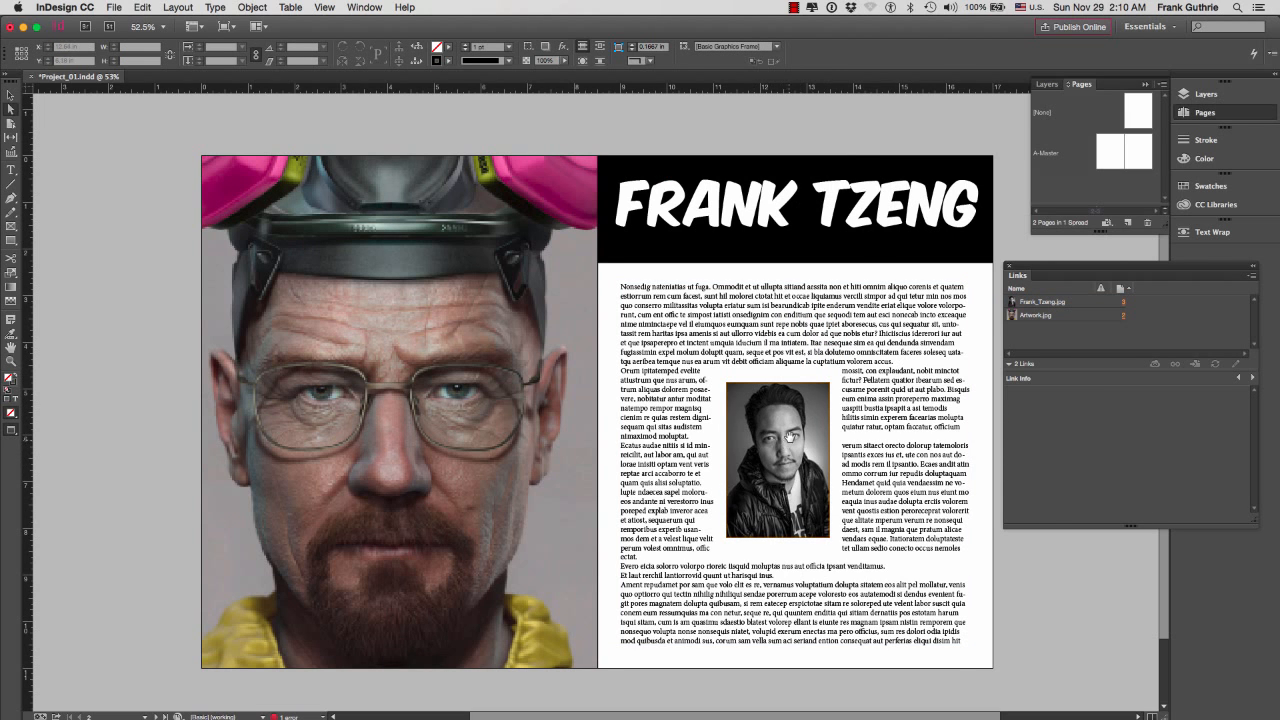
# Inspect the placed portrait's link information and its options for editing the original file
pyautogui.click(1045, 301)
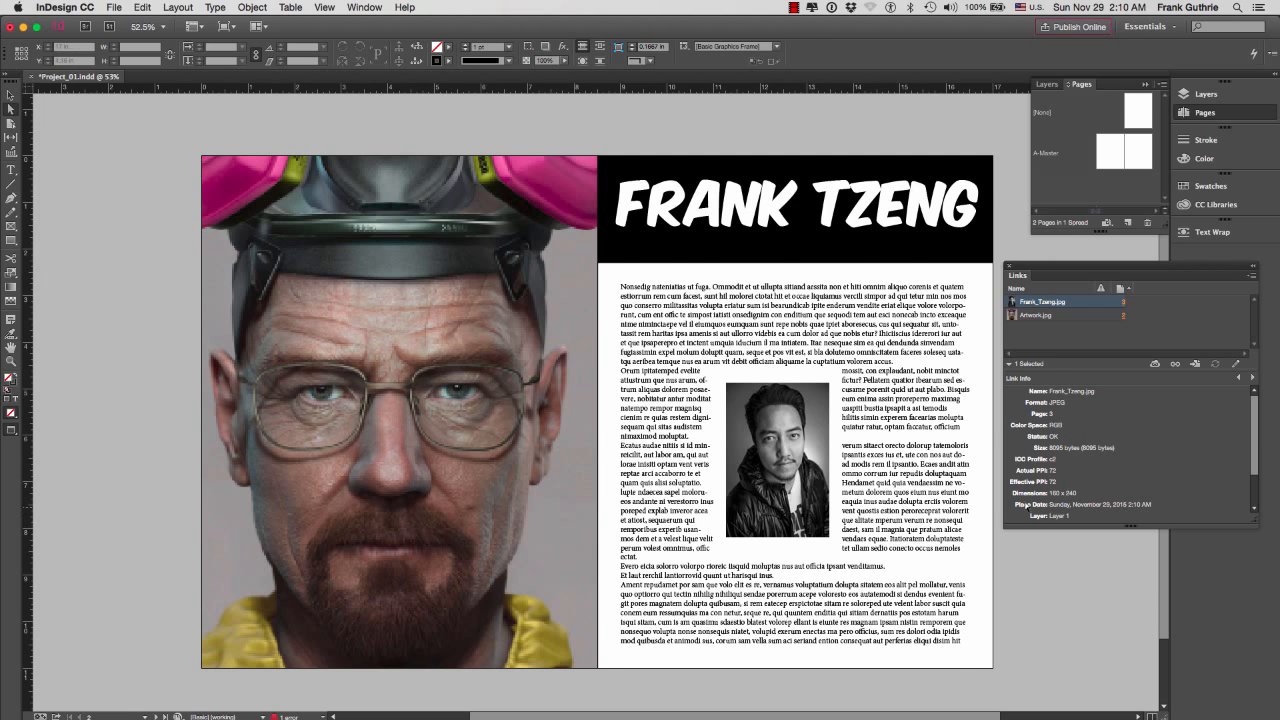
pyautogui.click(776, 436)
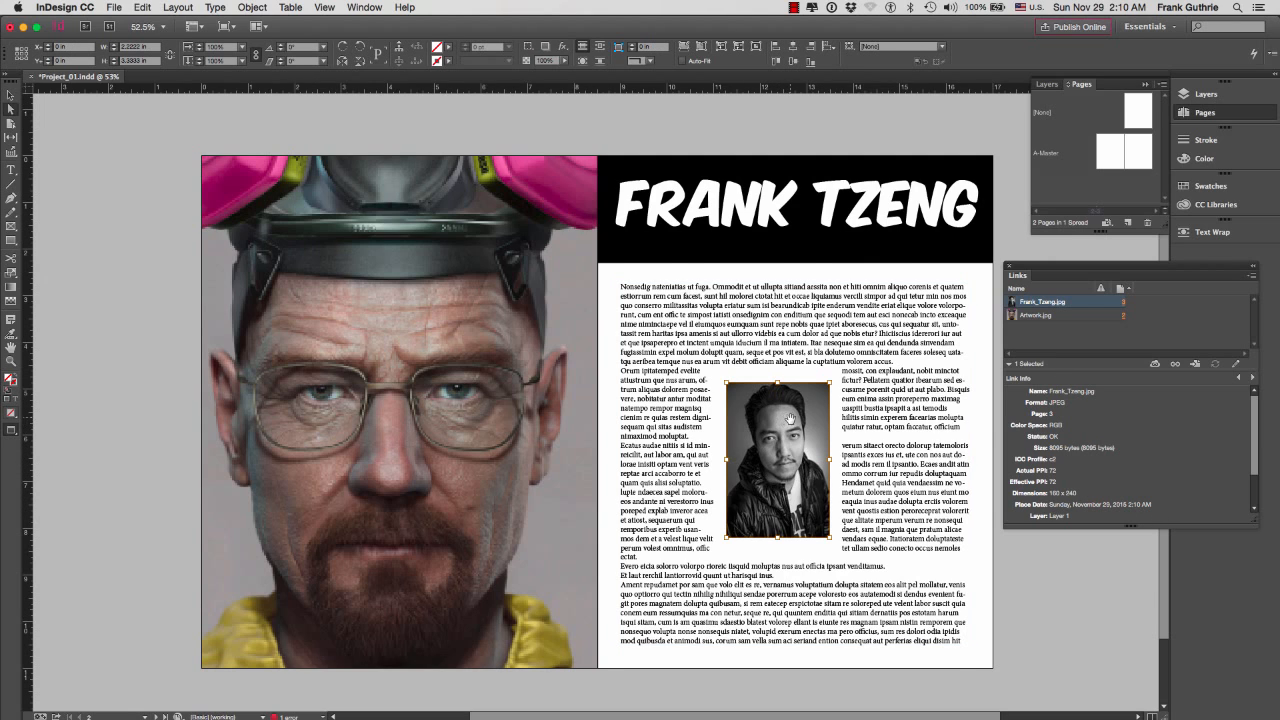
pyautogui.rightClick(786, 410)
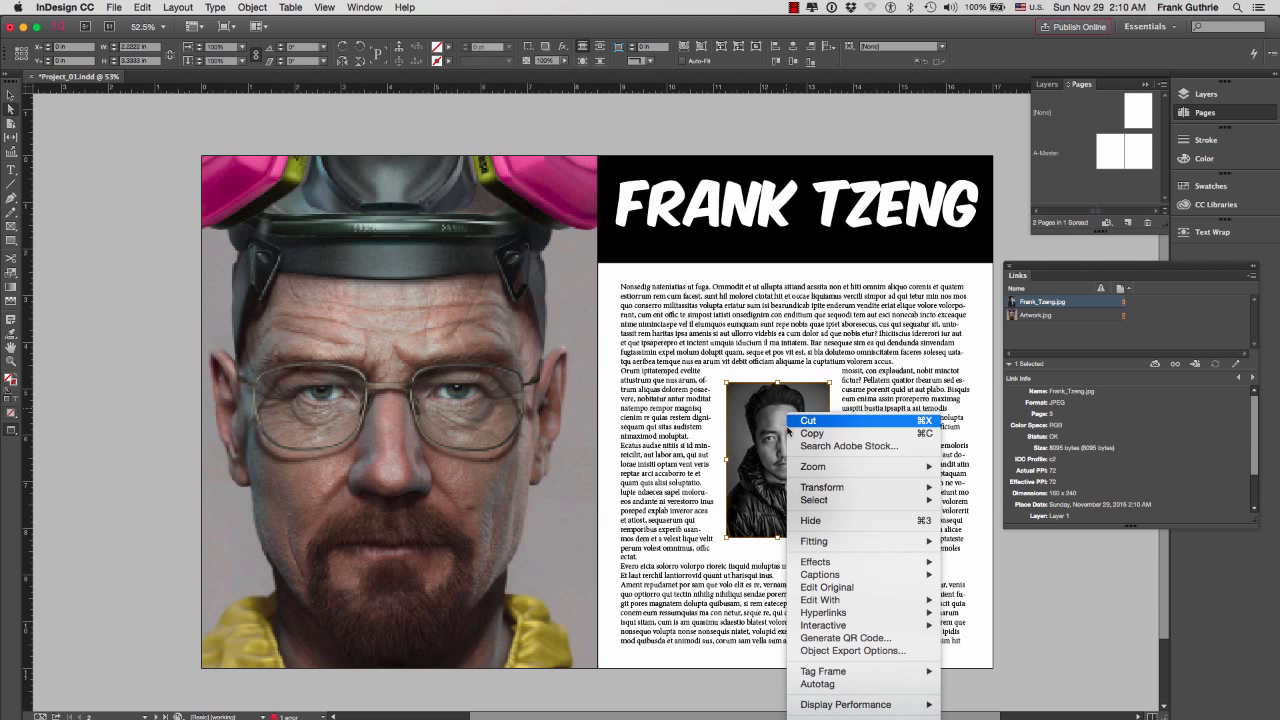
pyautogui.click(848, 588)
pyautogui.click(107, 247)
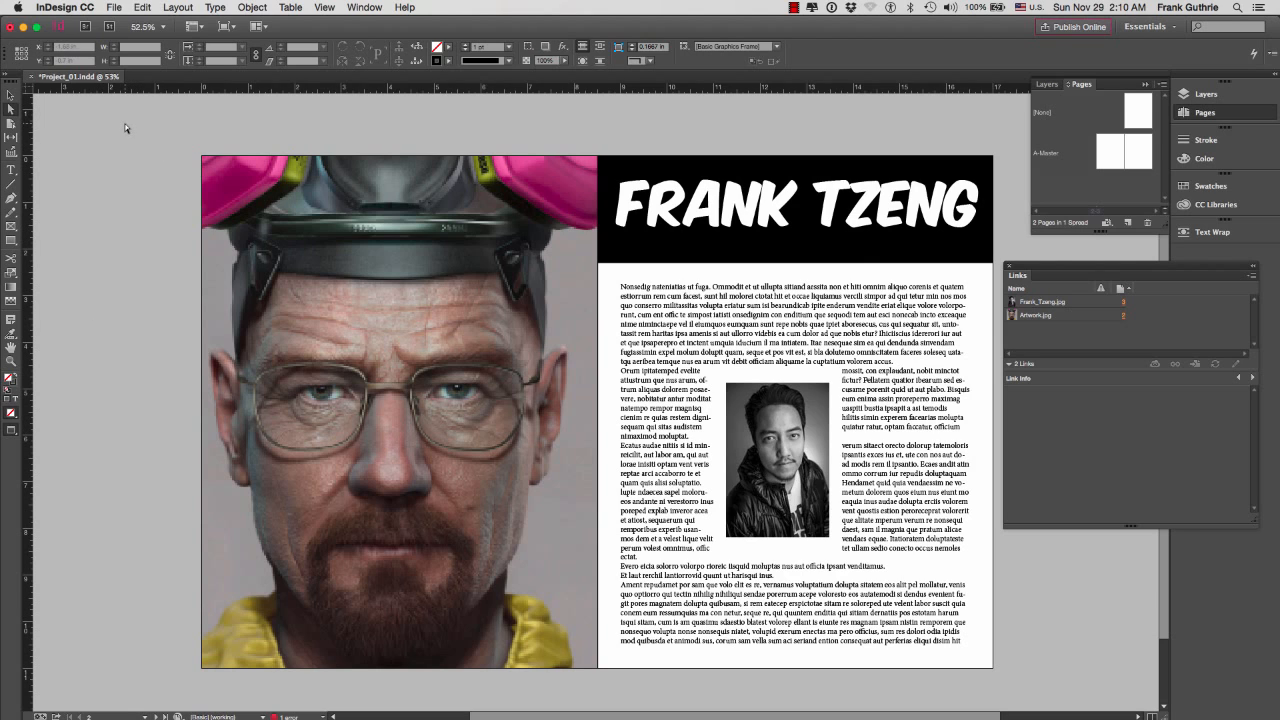
pyautogui.click(114, 7)
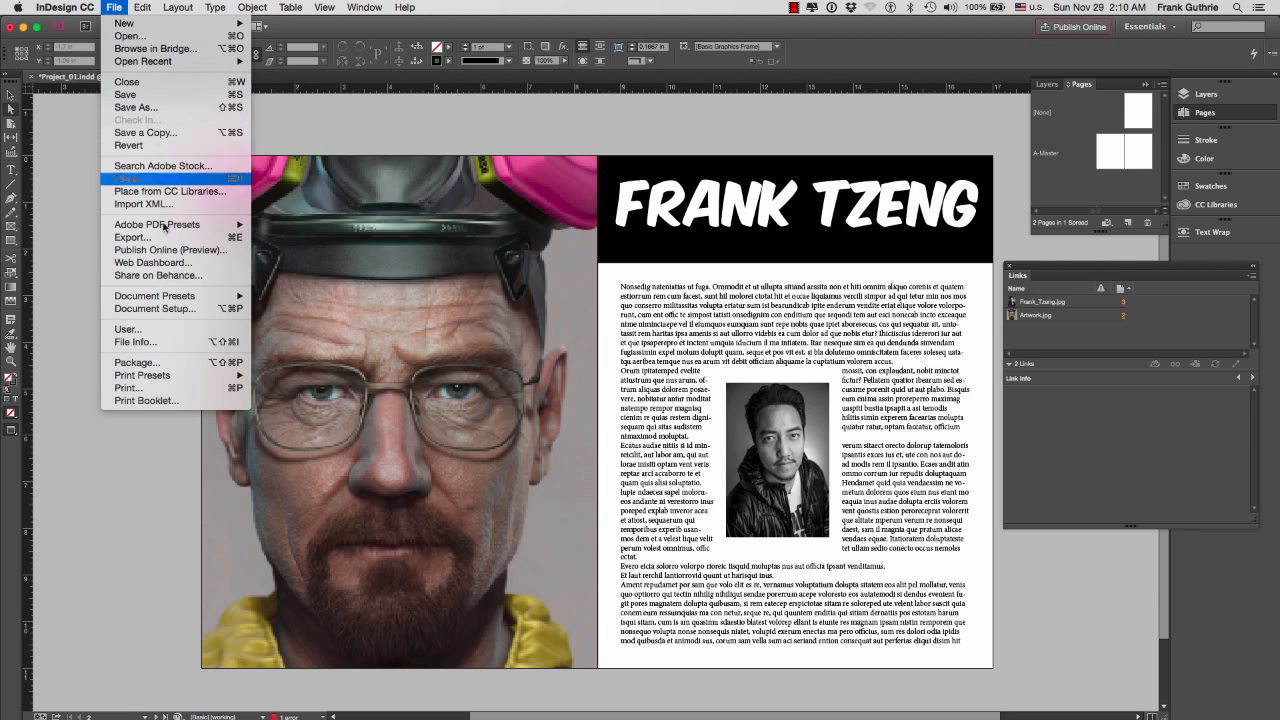
pyautogui.click(155, 365)
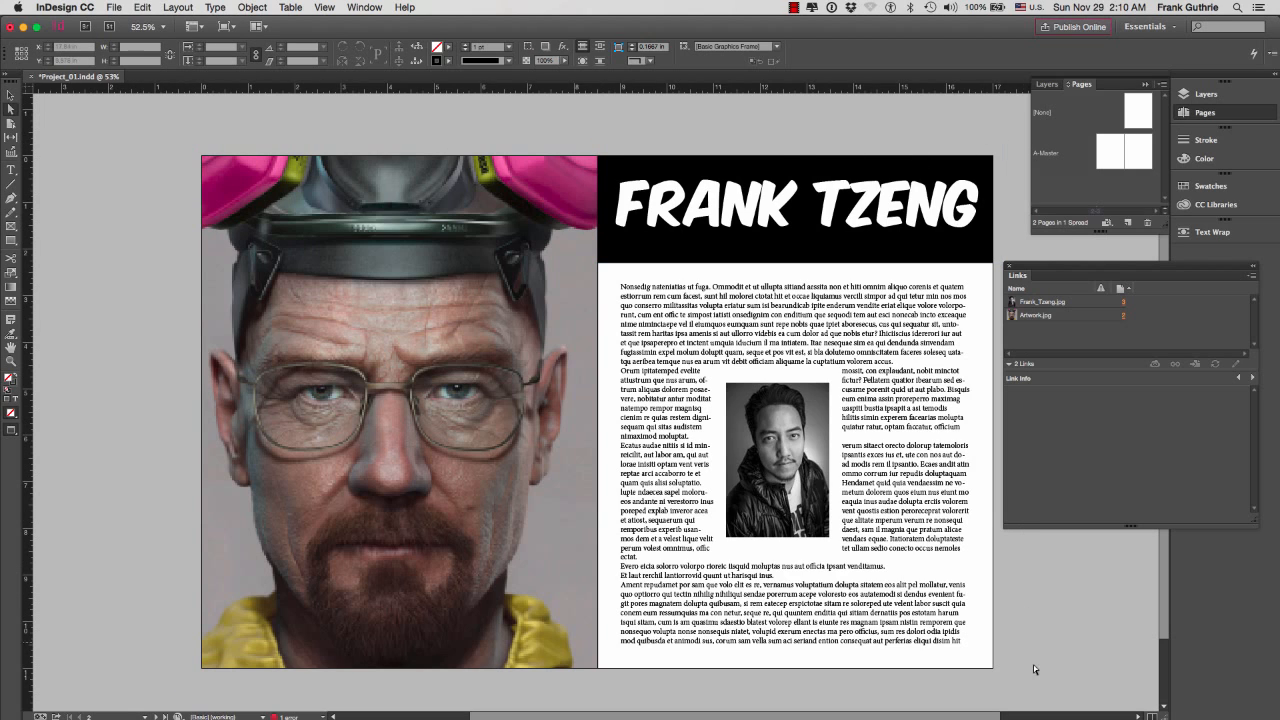
pyautogui.click(114, 8)
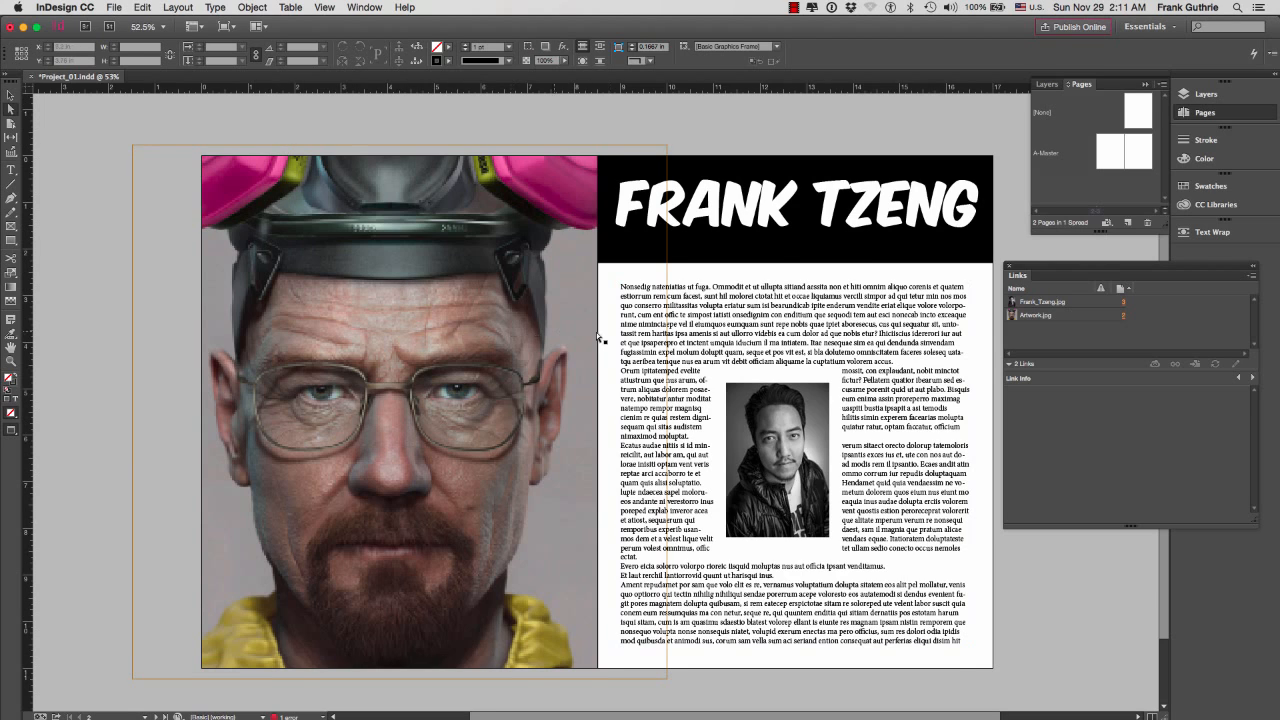
# Review the link information of both placed images and the document's Package summary without packaging it
pyautogui.click(1036, 302)
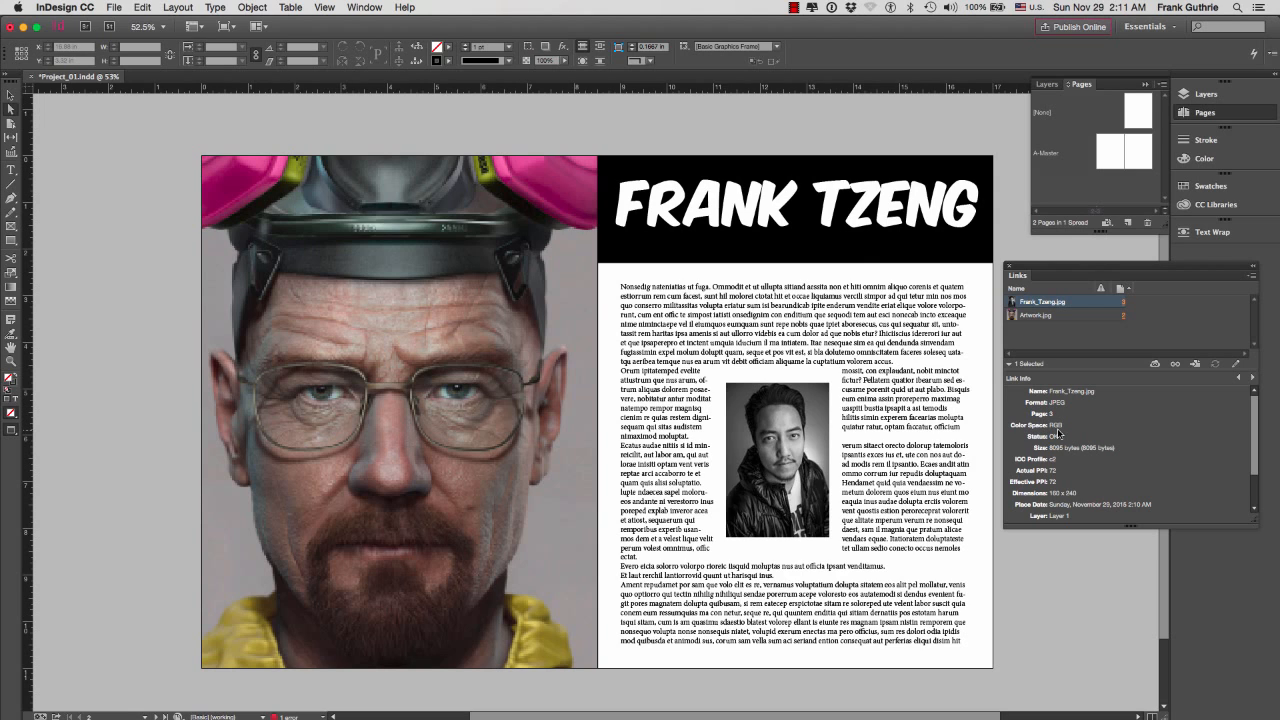
pyautogui.click(1057, 318)
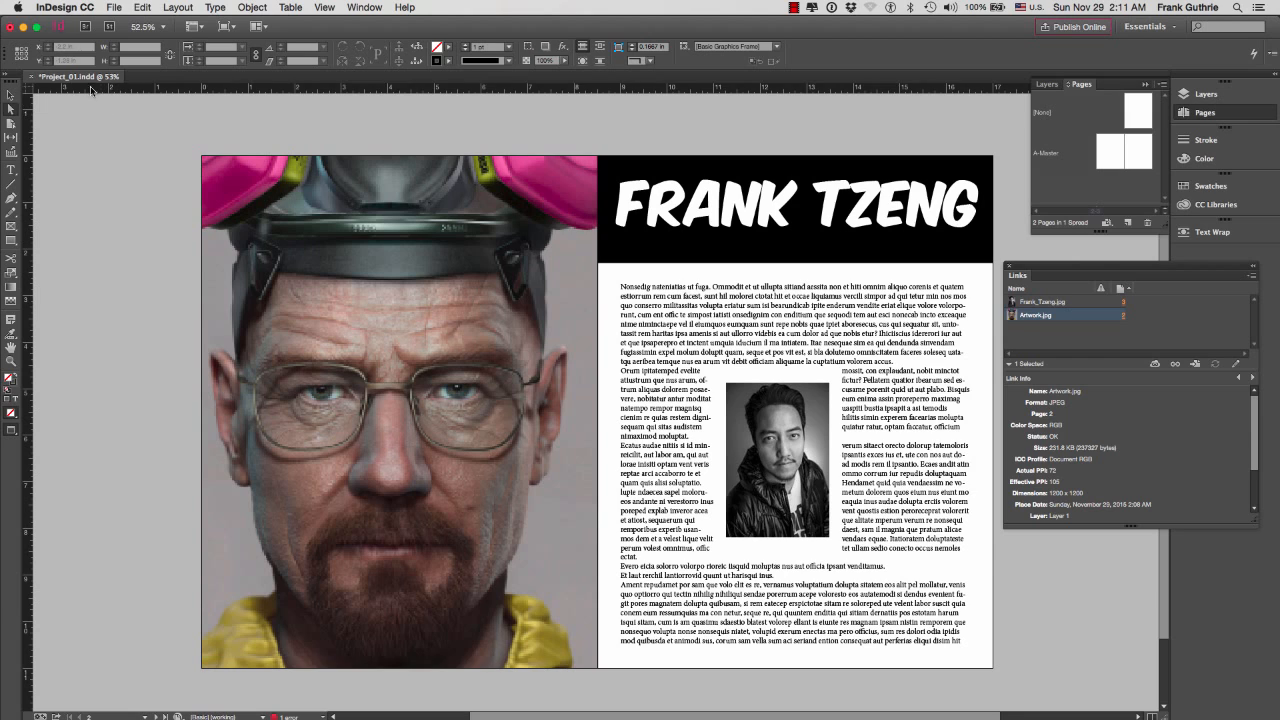
pyautogui.click(113, 8)
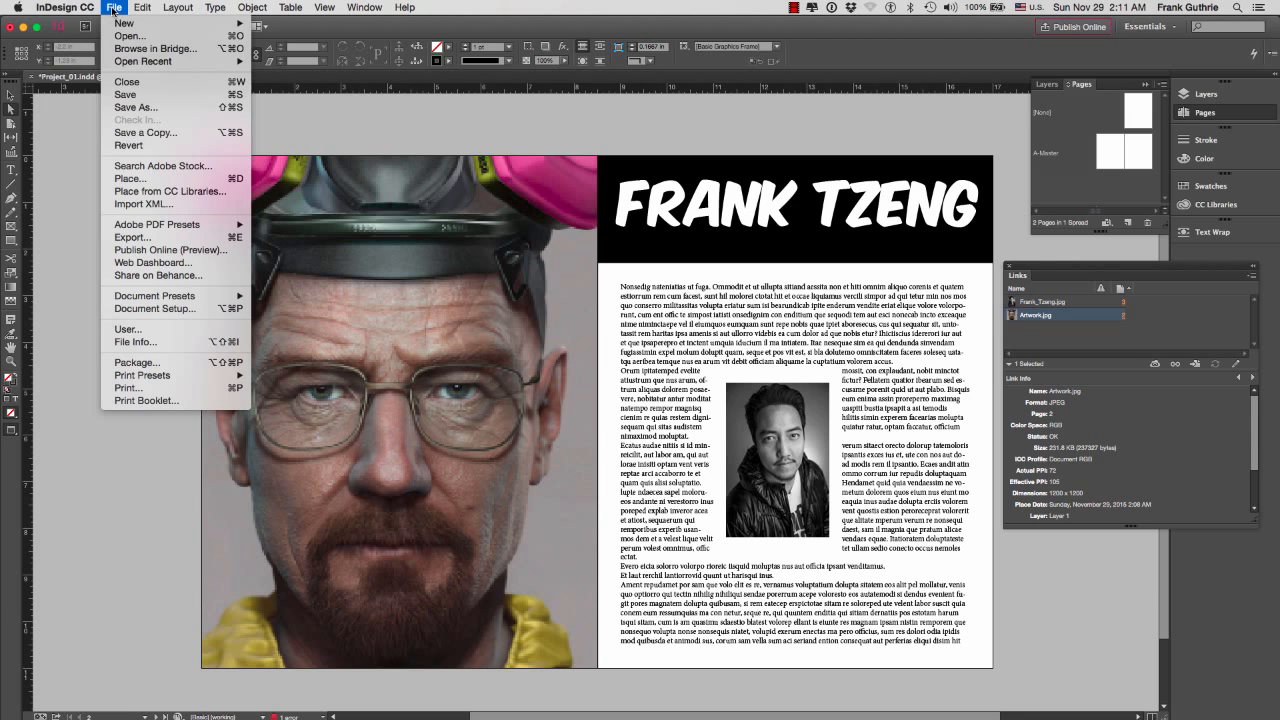
pyautogui.click(157, 364)
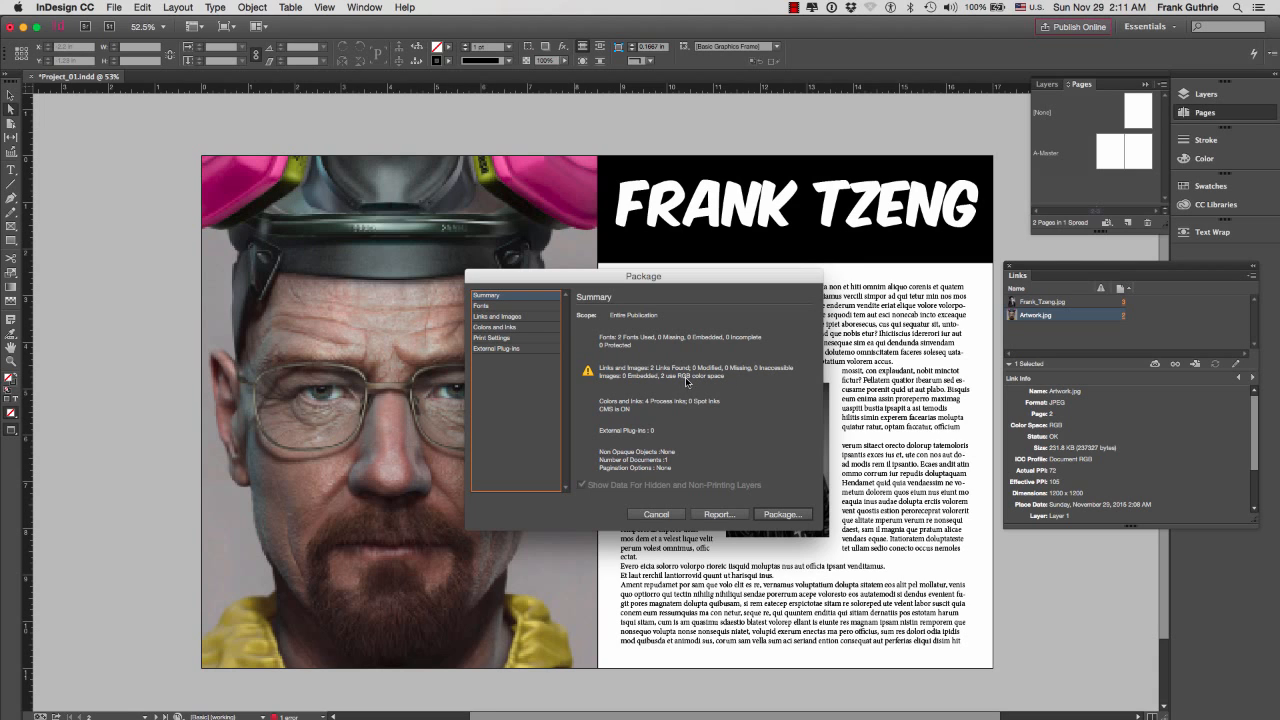
pyautogui.click(656, 514)
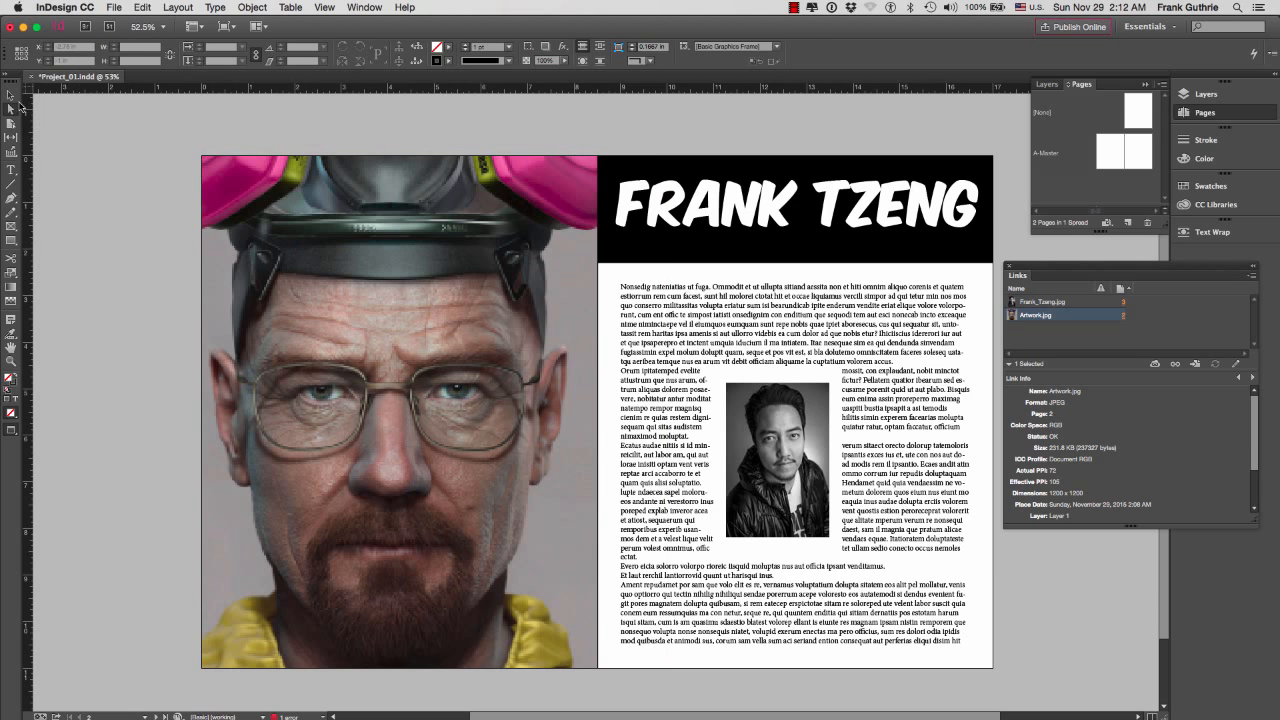
# Open the large artwork image from the layout for editing in Adobe Photoshop CC 2015
pyautogui.click(428, 277)
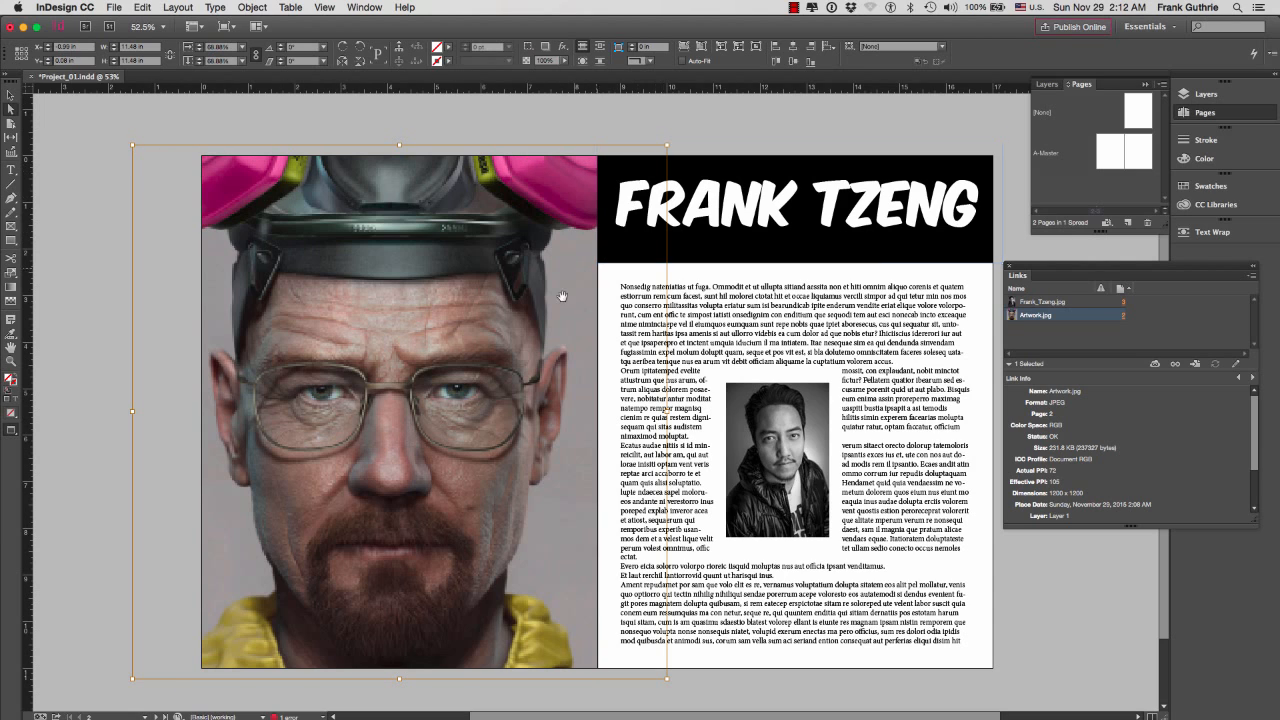
pyautogui.rightClick(498, 263)
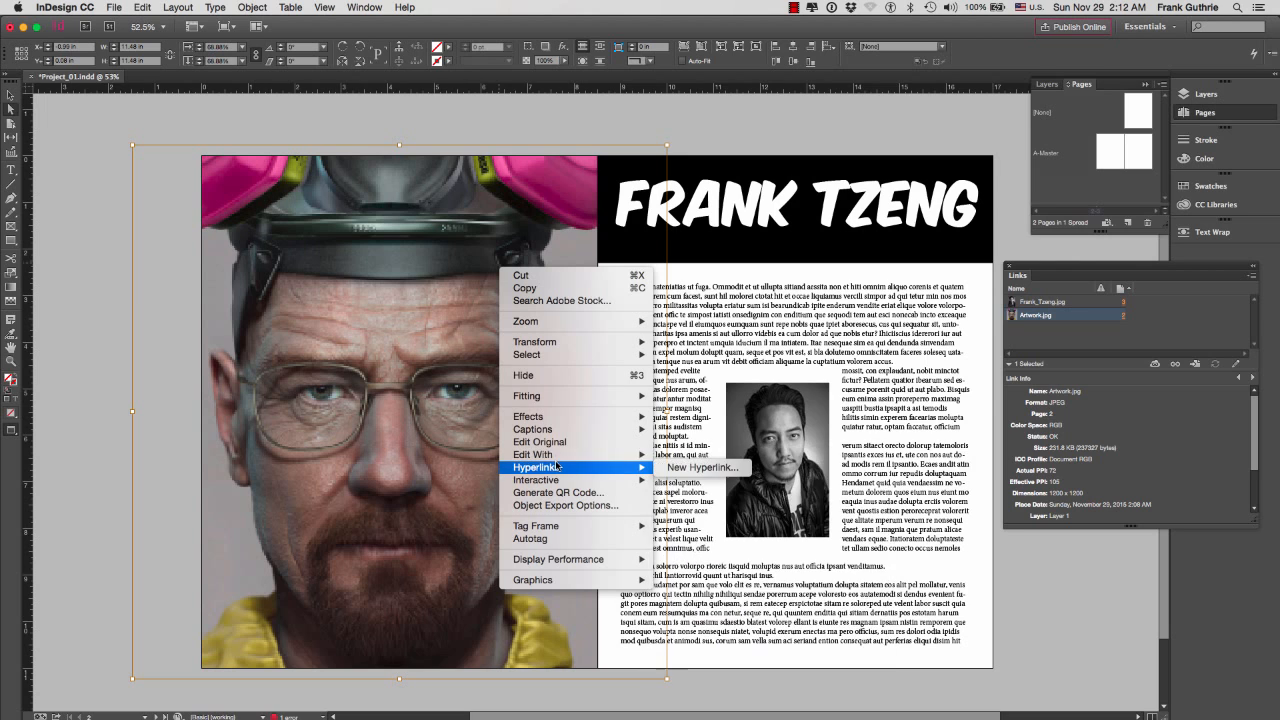
pyautogui.moveTo(560, 456)
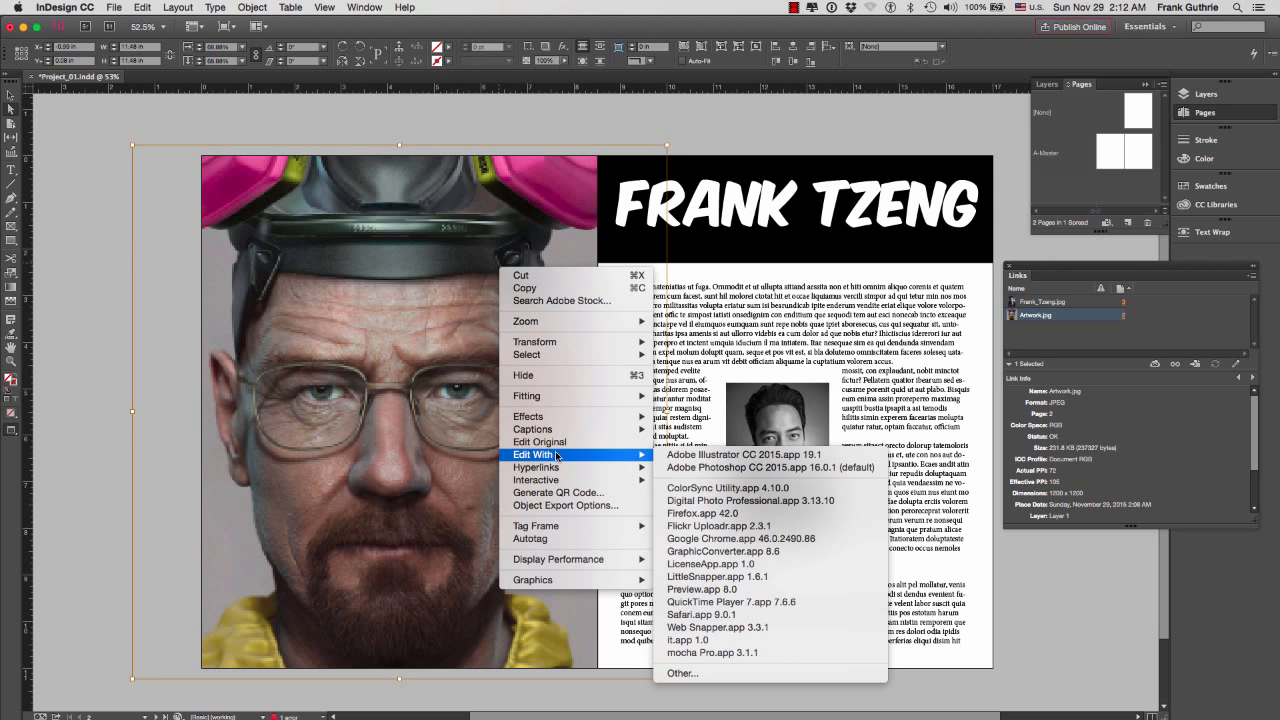
pyautogui.click(797, 468)
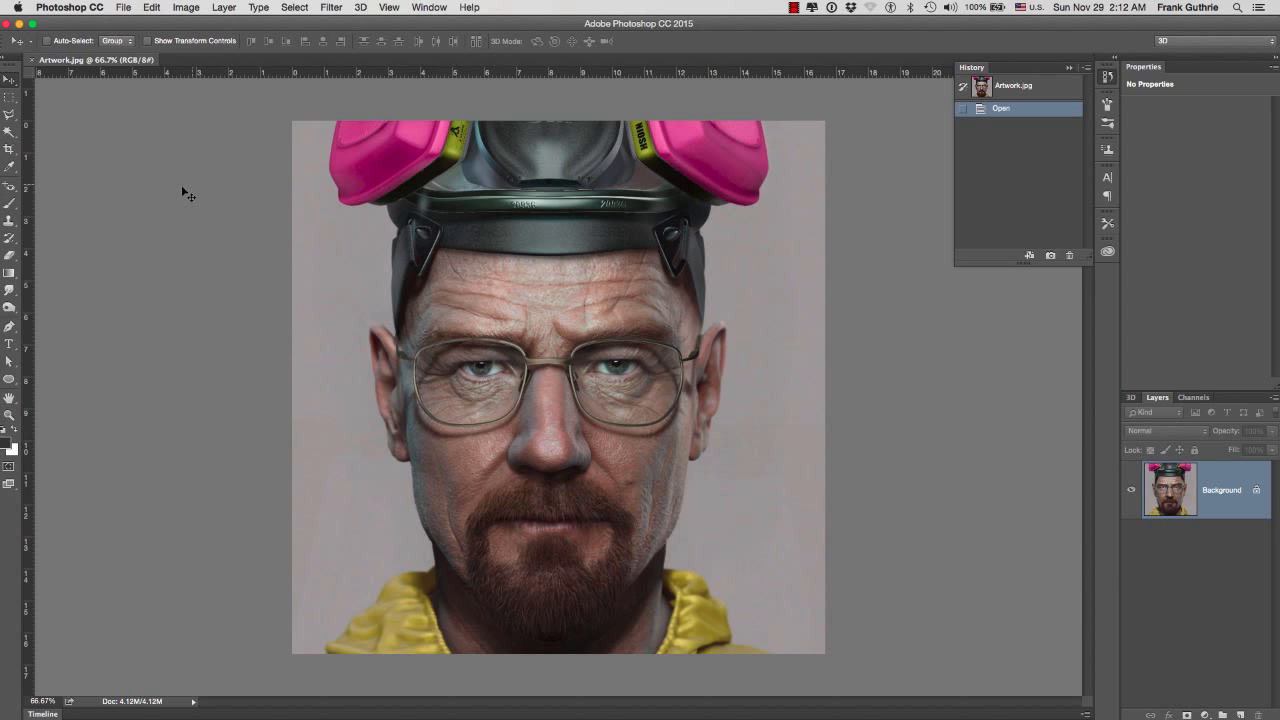
# Convert the Artwork.jpg image to CMYK Color mode
pyautogui.click(186, 8)
pyautogui.moveTo(194, 28)
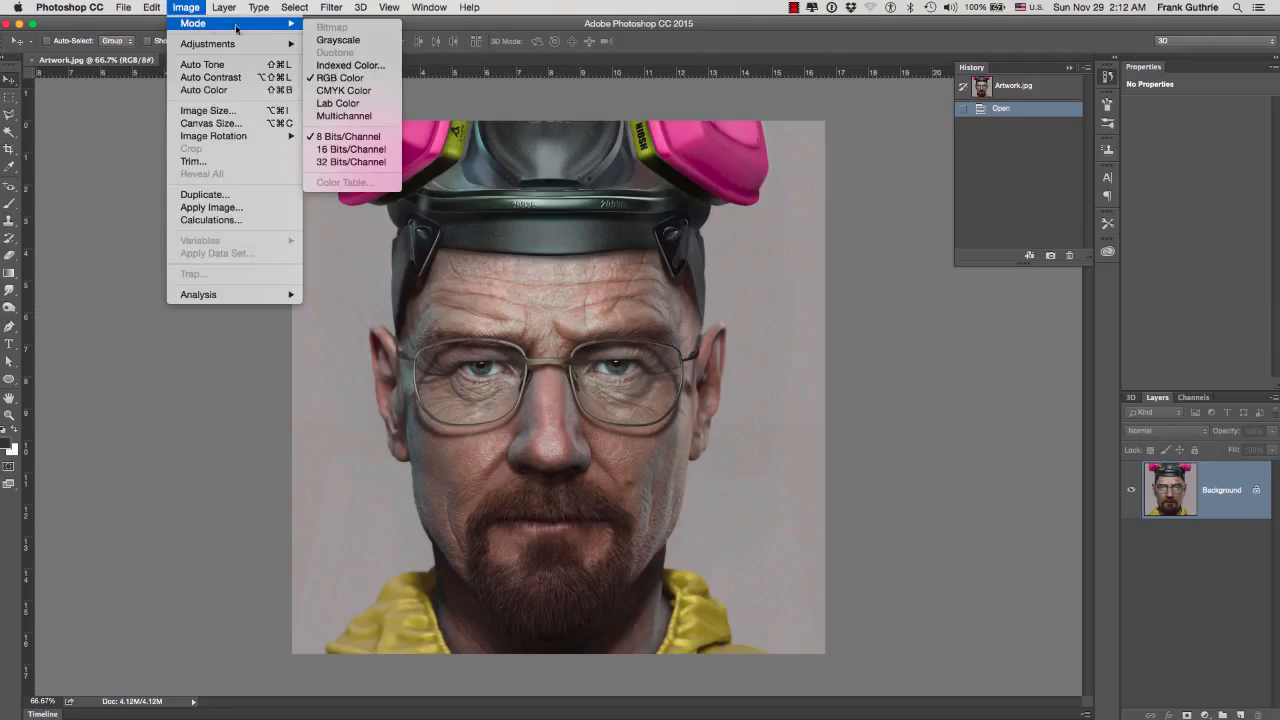
pyautogui.click(336, 92)
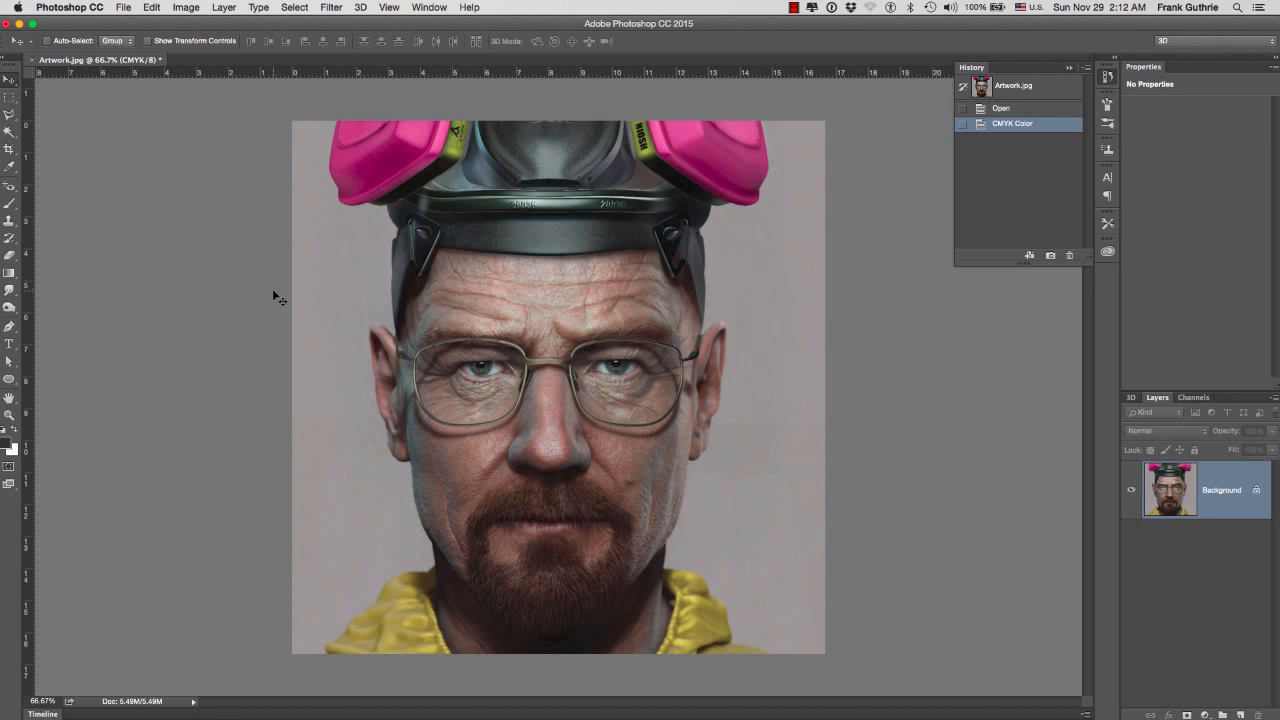
# Save Artwork.jpg with JPEG quality 12 (Maximum) and the Baseline ("Standard") format option
pyautogui.click(128, 10)
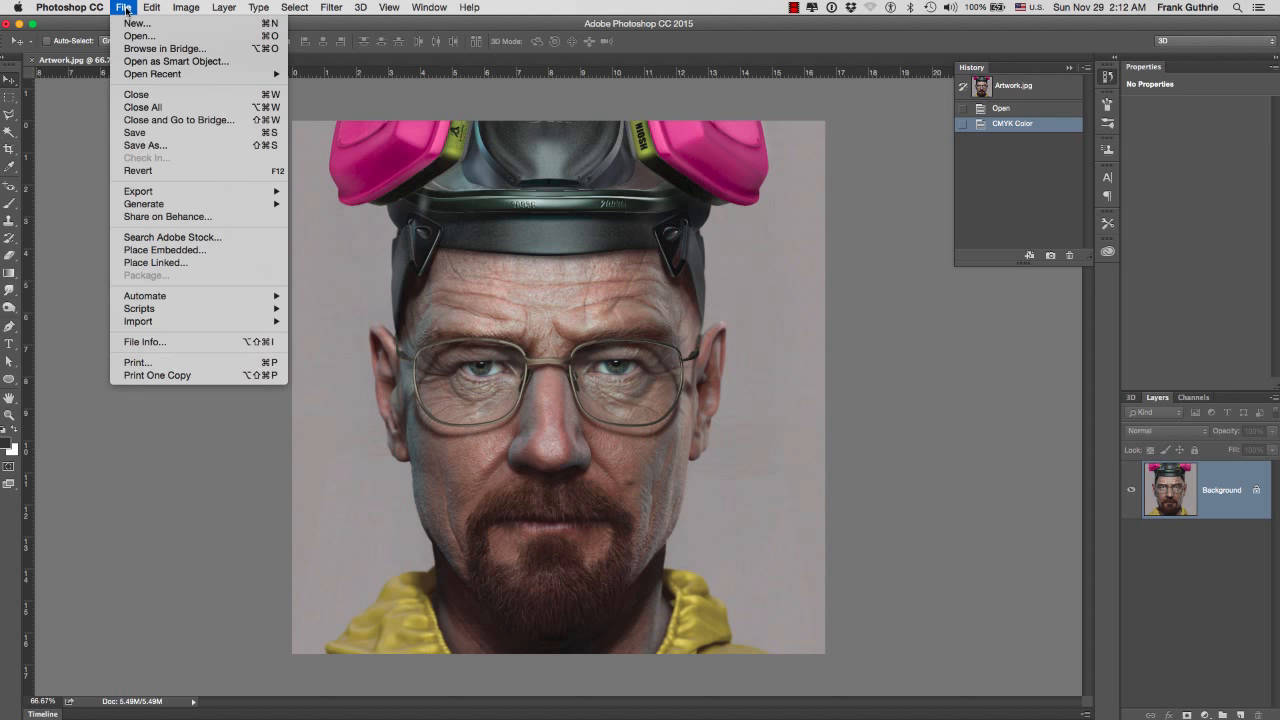
pyautogui.click(145, 133)
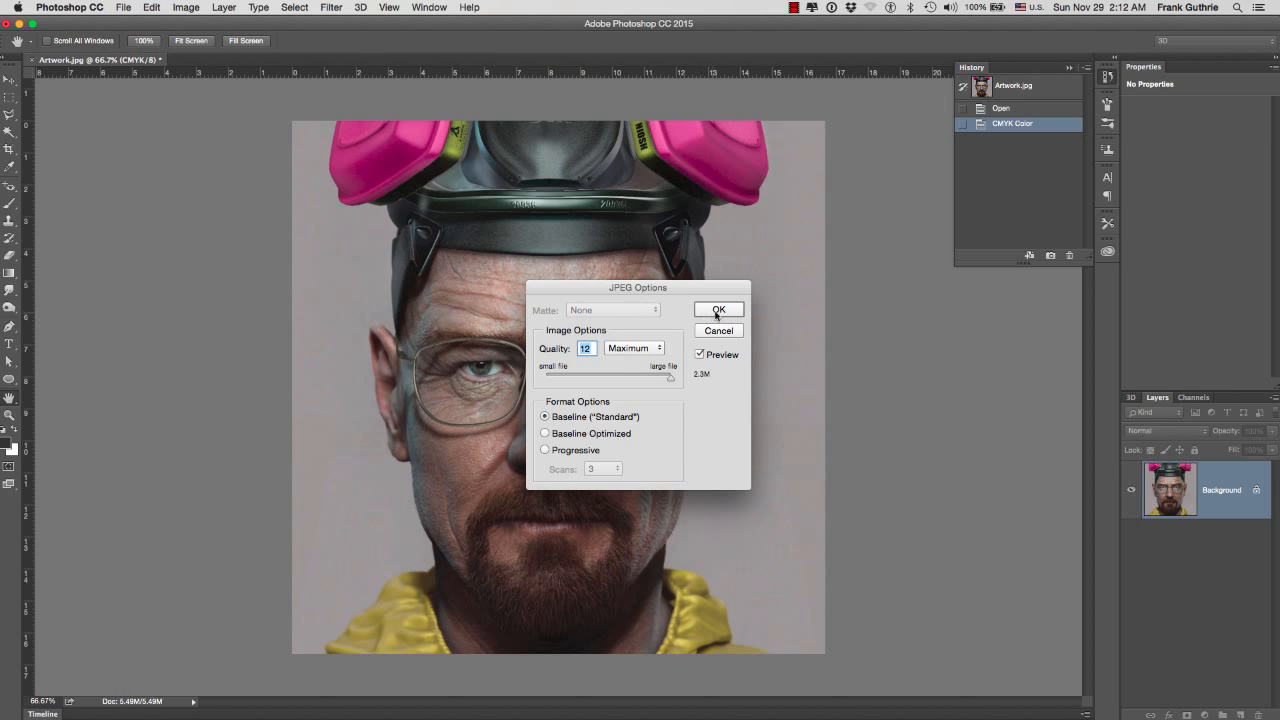
pyautogui.click(717, 311)
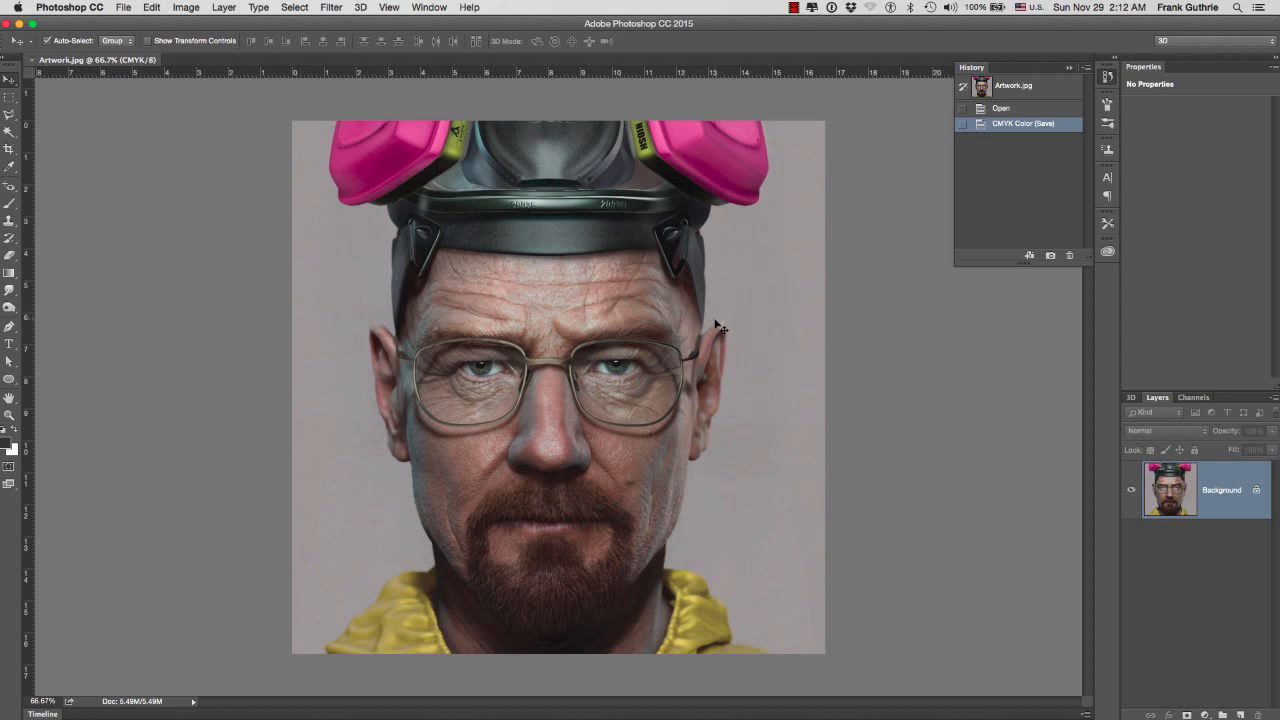
# Close Artwork.jpg and switch back to InDesign to check the link info of the converted artwork
pyautogui.press('super+w')
pyautogui.press('super+Tab')
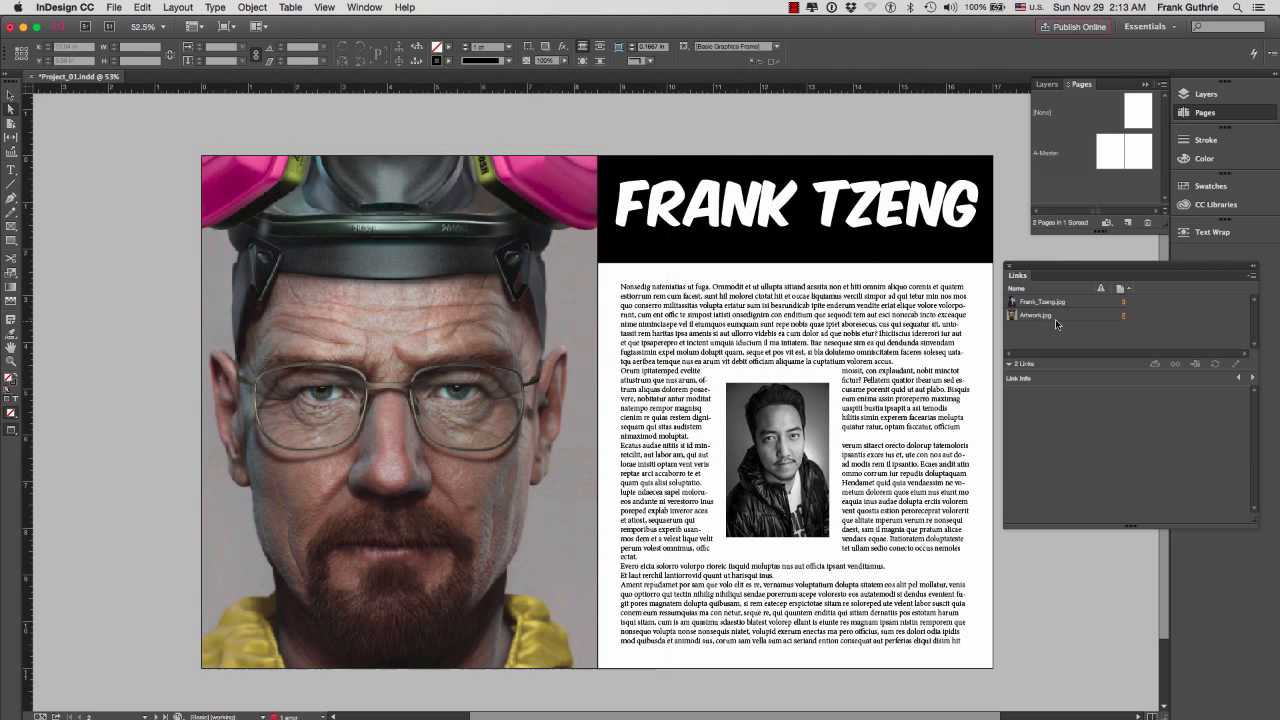
pyautogui.click(1055, 317)
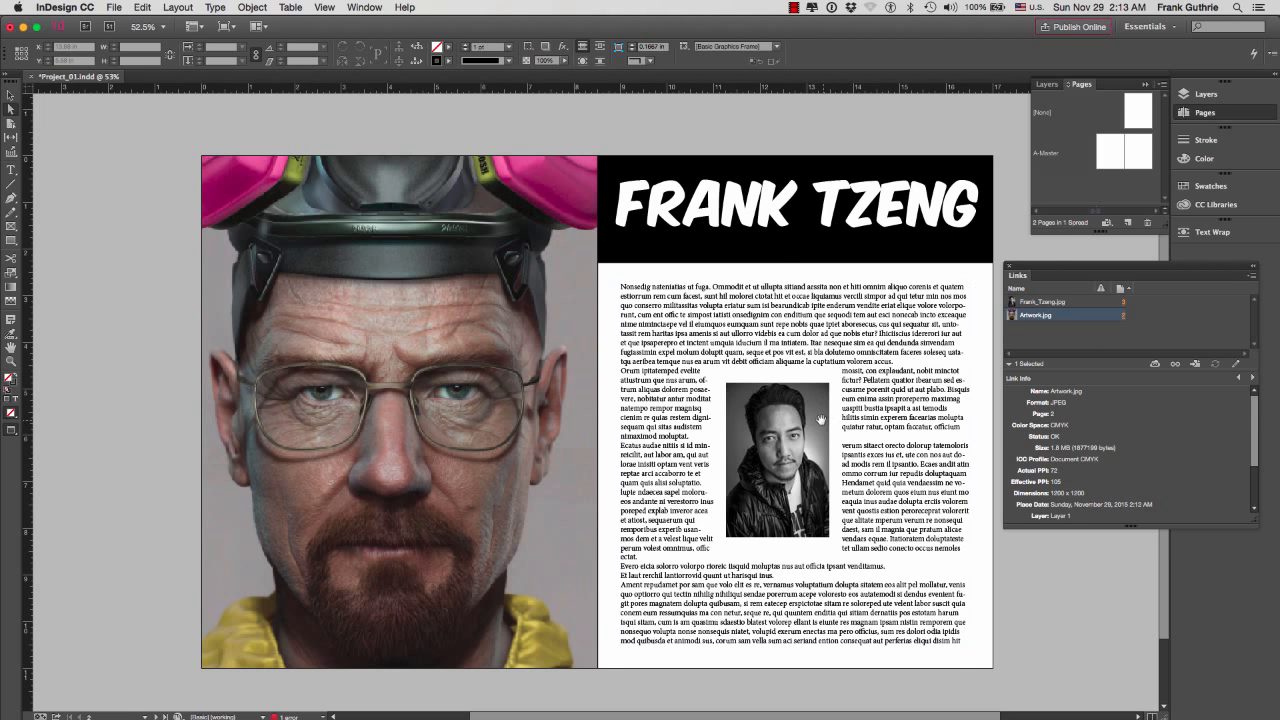
# Open the small portrait photo in the article text for editing in Adobe Photoshop CC 2015
pyautogui.click(806, 416)
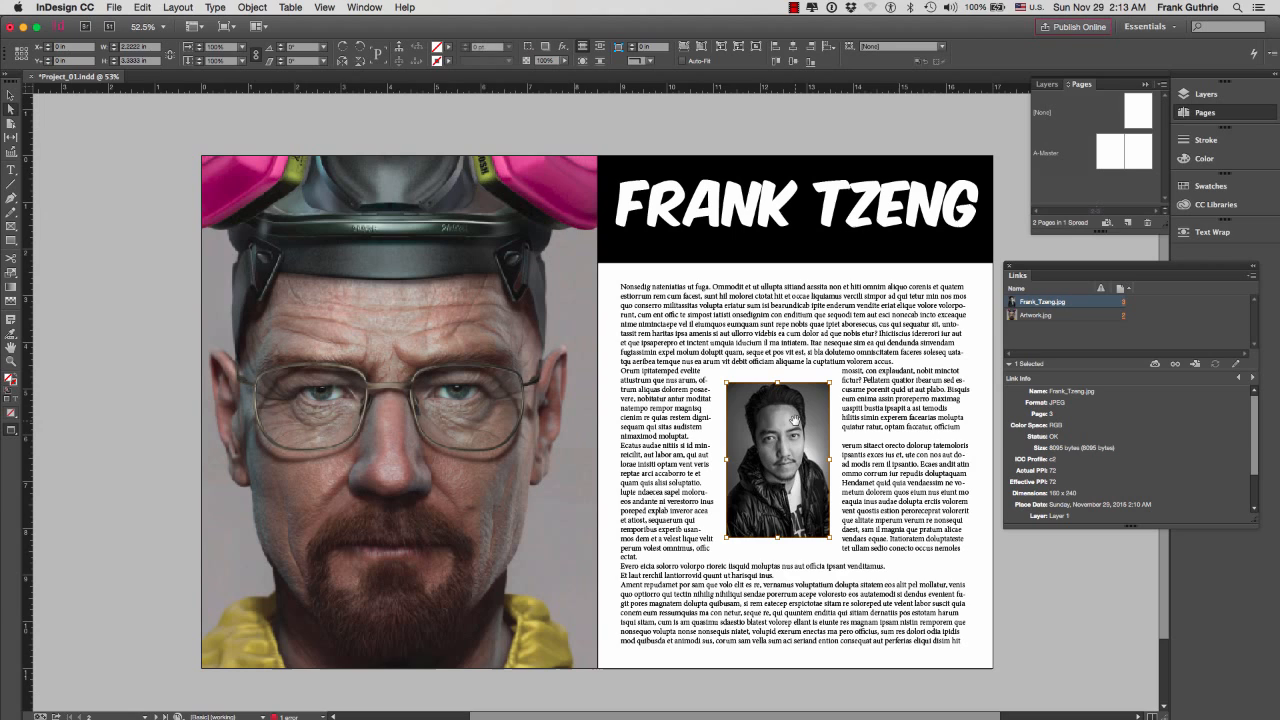
pyautogui.rightClick(778, 422)
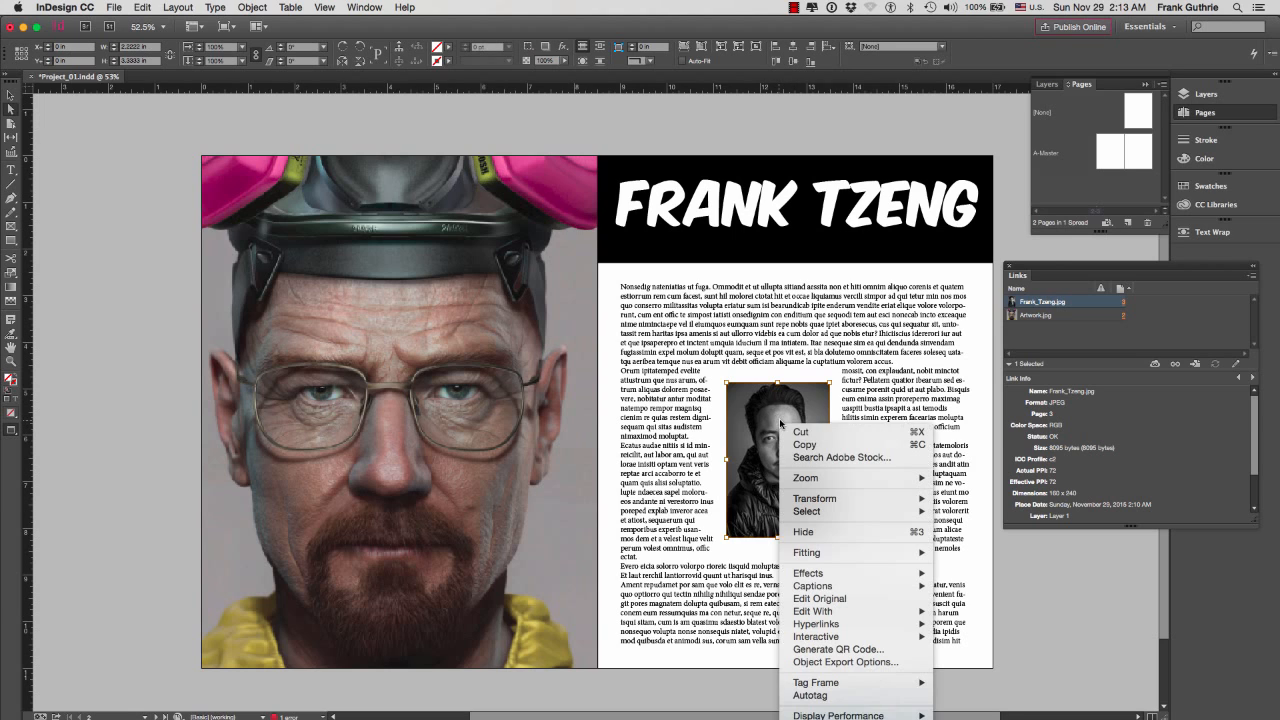
pyautogui.moveTo(843, 611)
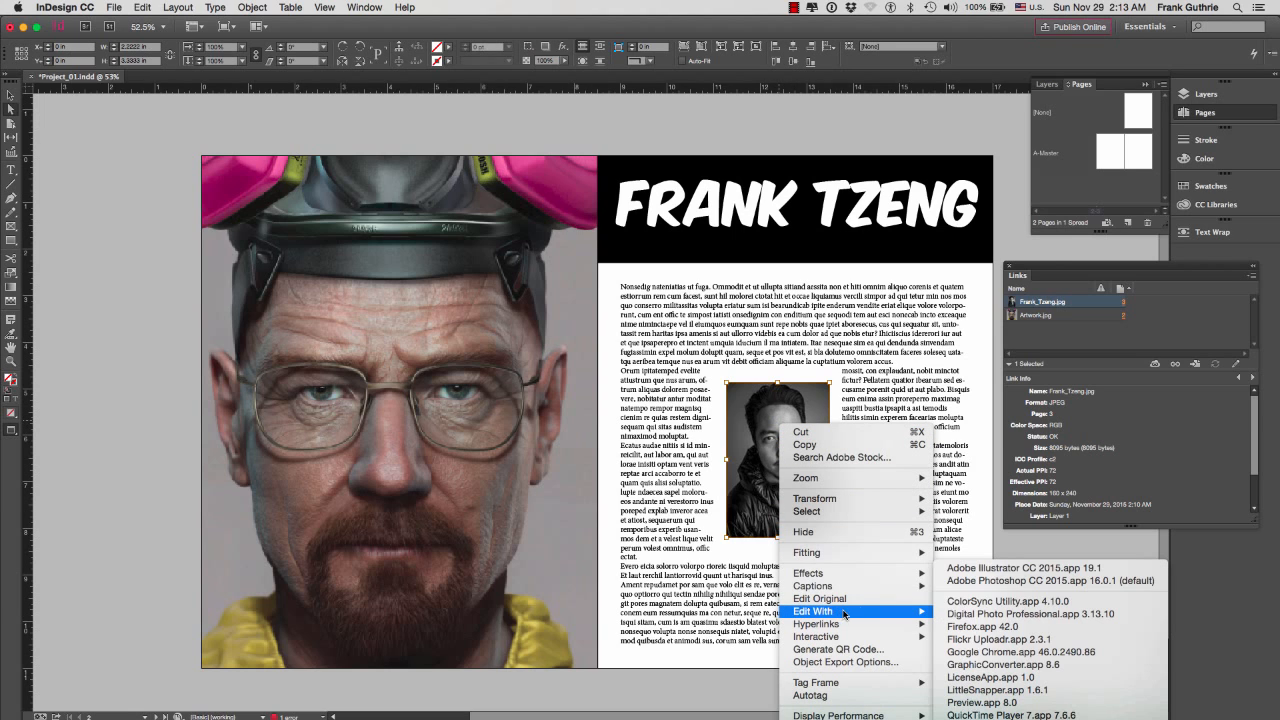
pyautogui.click(1041, 581)
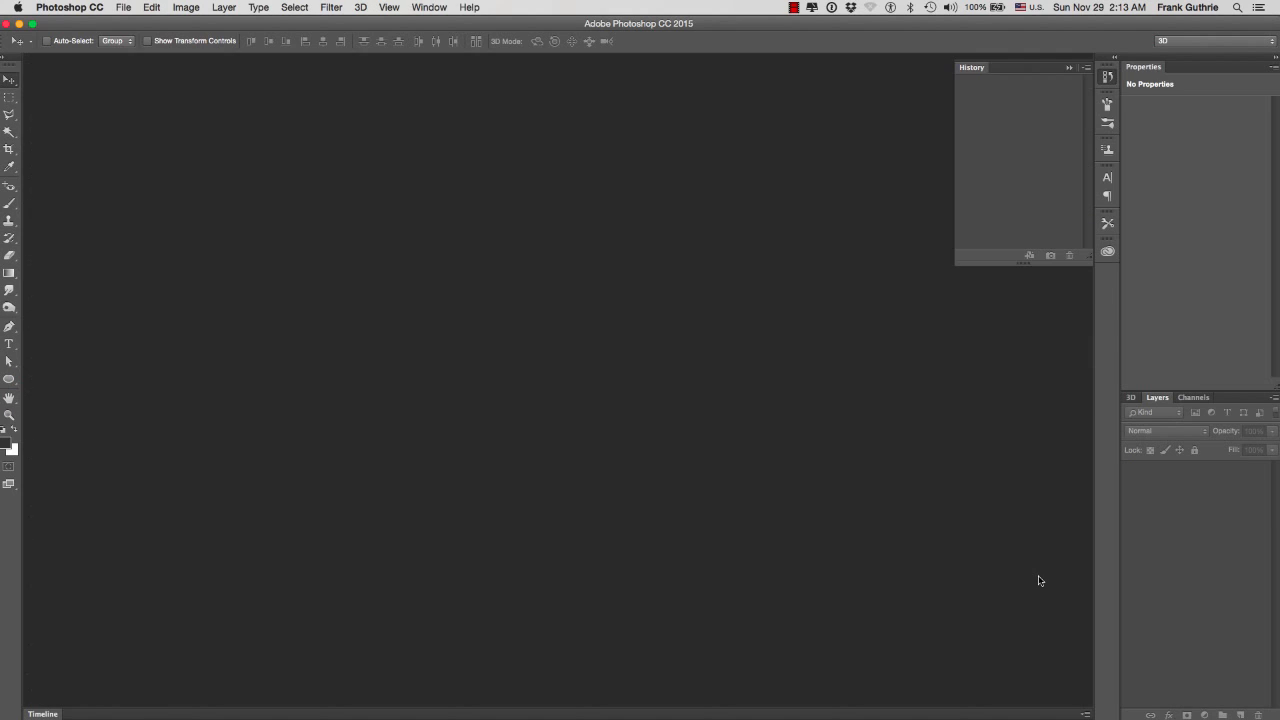
# Convert the portrait photo to CMYK Color mode
pyautogui.click(186, 7)
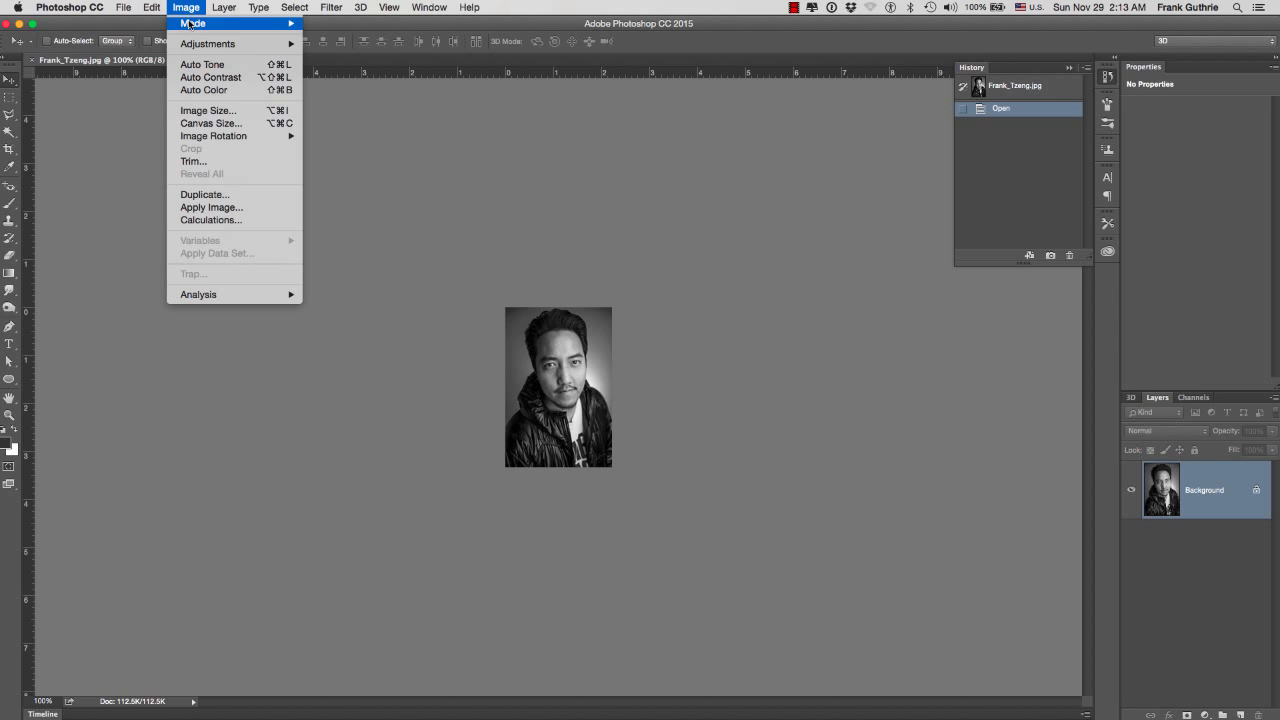
pyautogui.moveTo(190, 23)
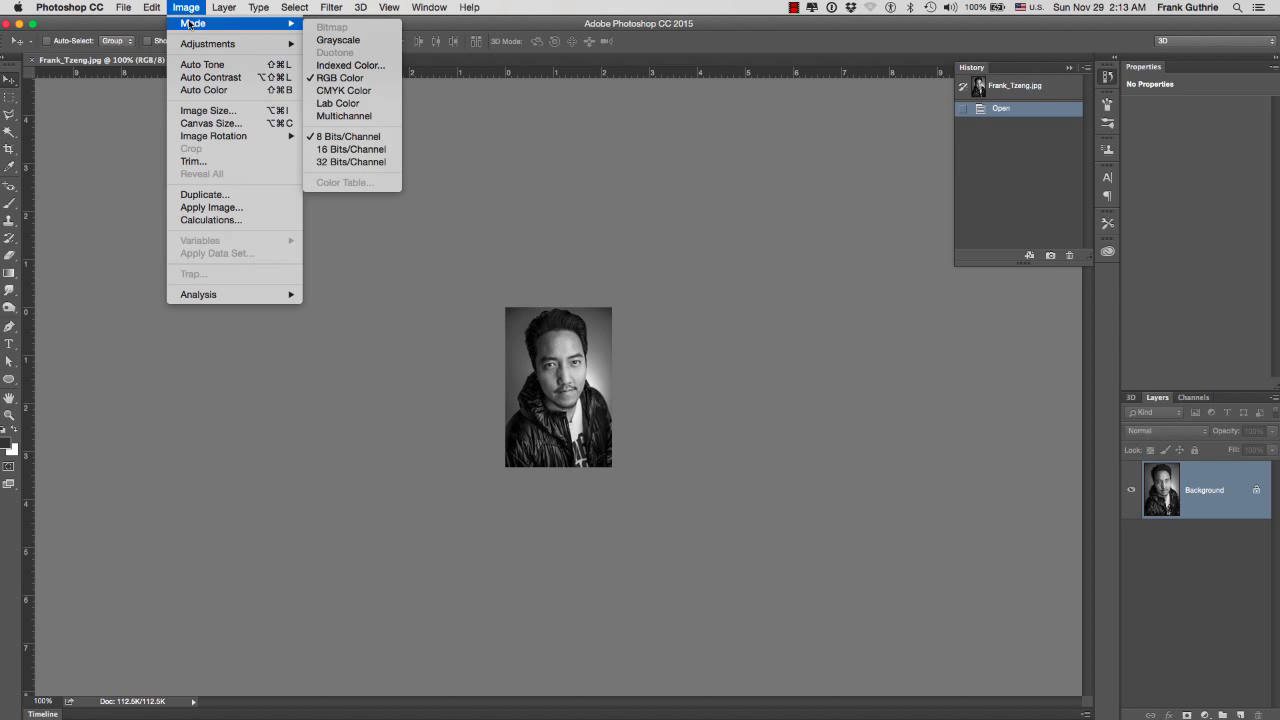
pyautogui.click(345, 90)
# Save the portrait photo with JPEG quality 12 (Maximum) and the Progressive format option with 3 scans, and close it
pyautogui.press('super+s')
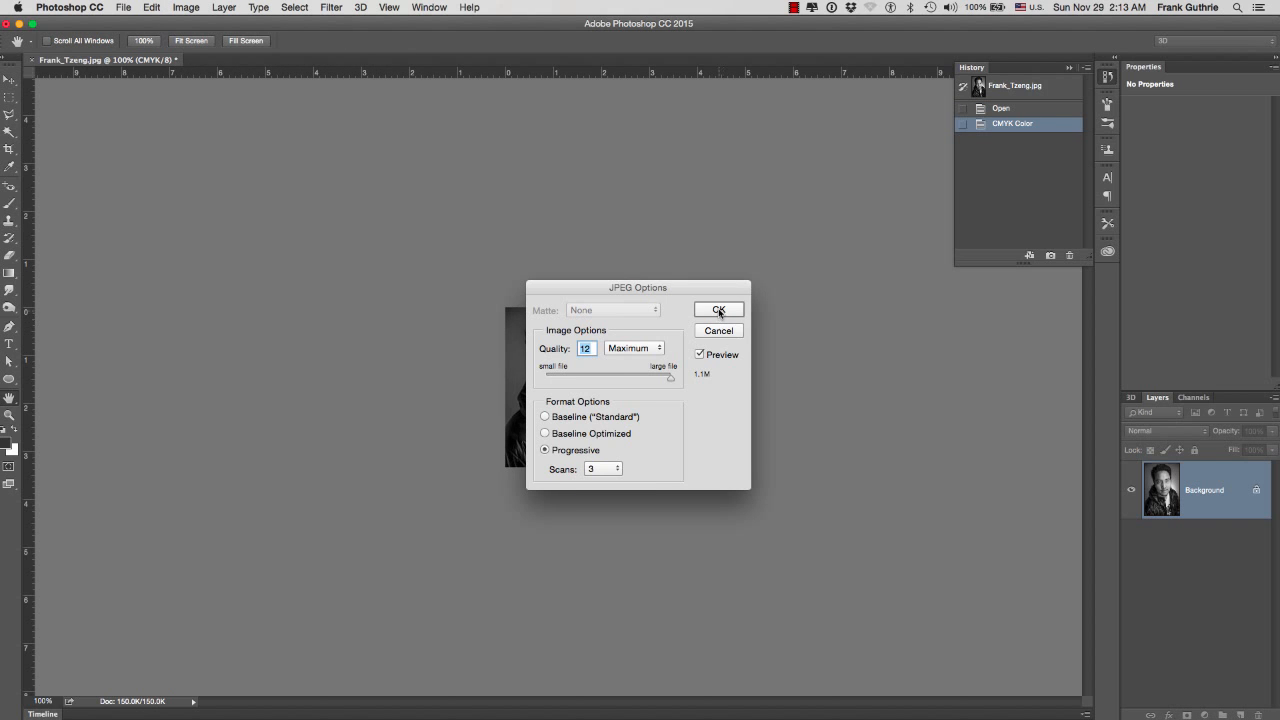
pyautogui.click(719, 310)
pyautogui.press('super+w')
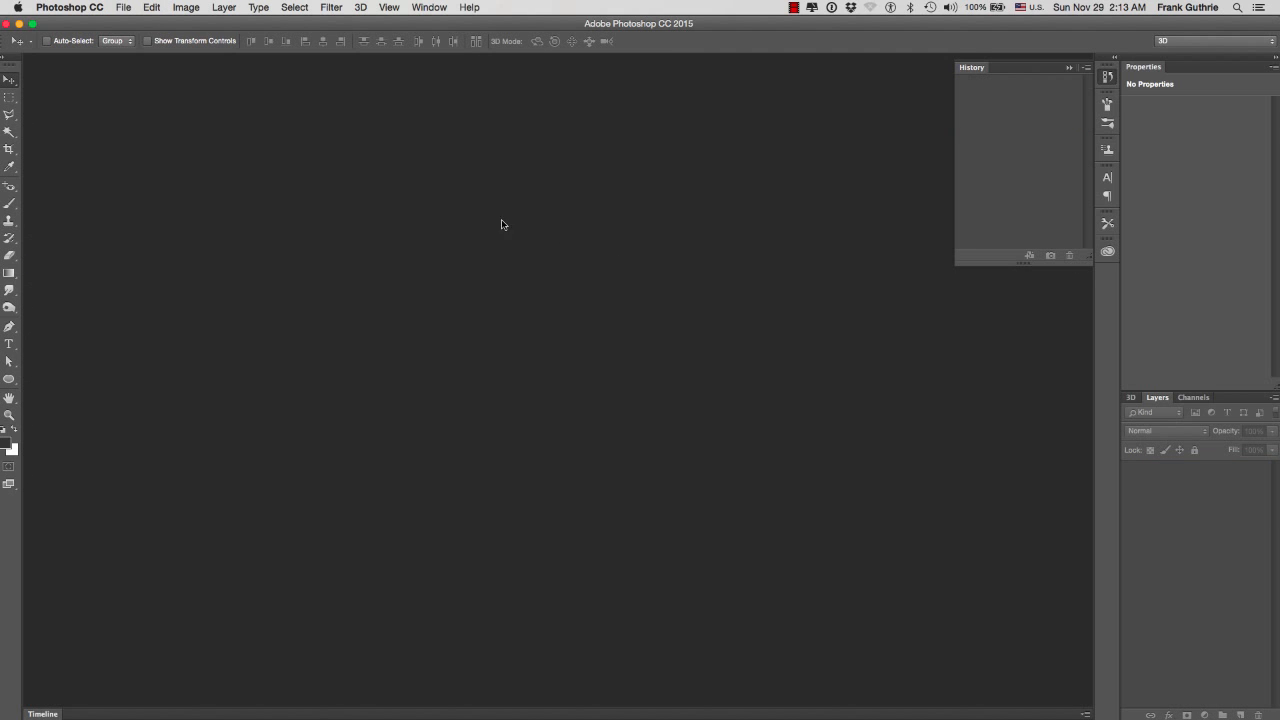
# Switch back to InDesign and check the portrait photo's color space in its link info
pyautogui.press('super+Tab')
pyautogui.click(566, 386)
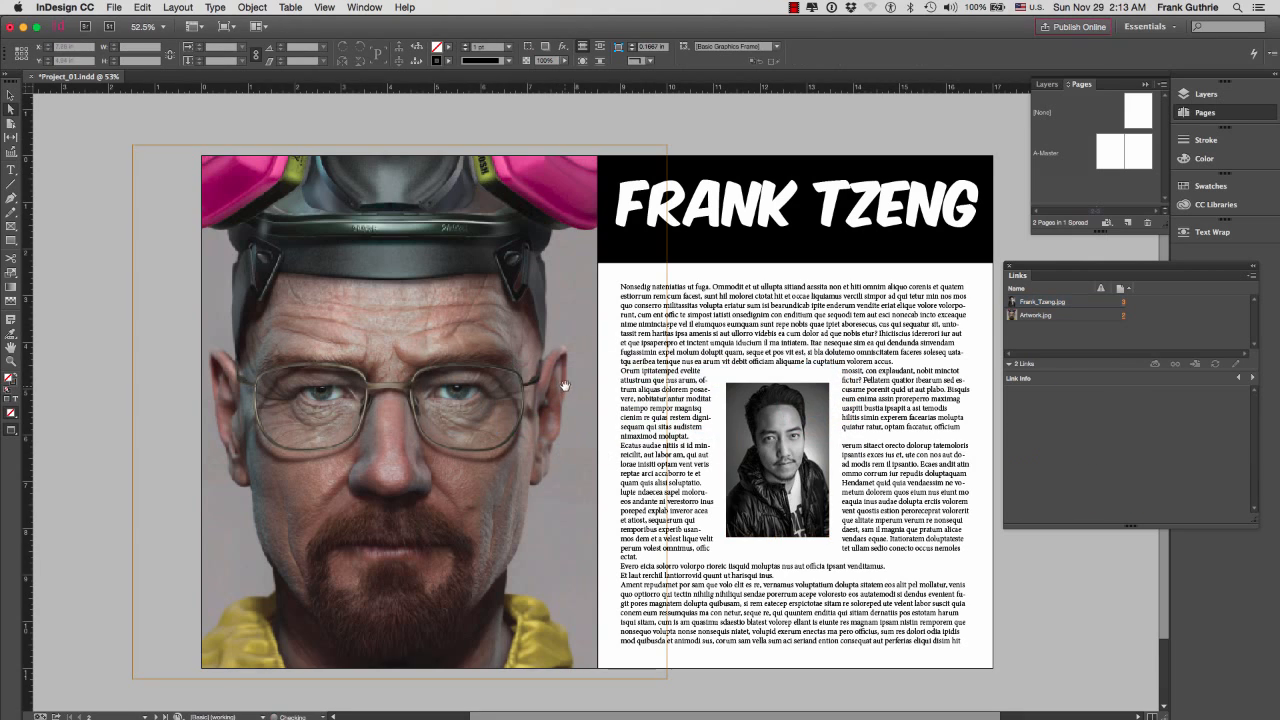
pyautogui.click(778, 436)
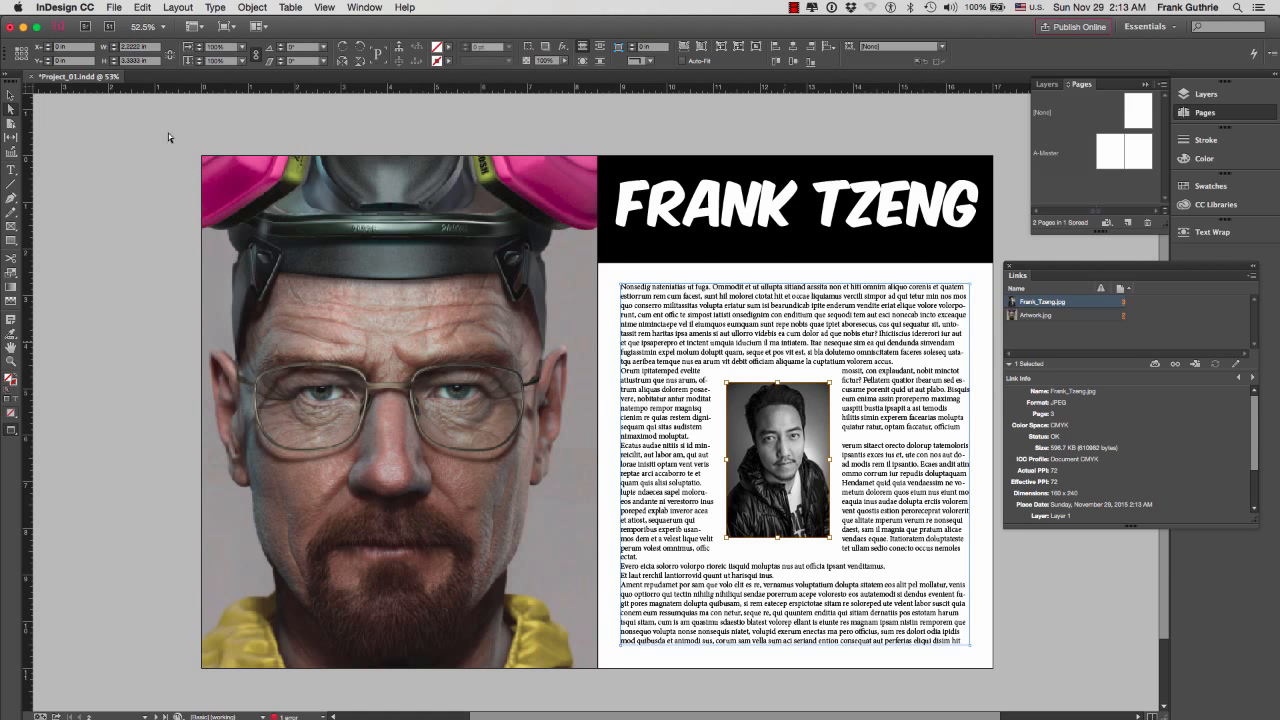
# Package the document as Project_01 Folder in ZBrush SPREAD PROJECT with copied fonts and linked graphics, updated graphic links, IDML and a [High Quality Print] PDF
pyautogui.click(114, 8)
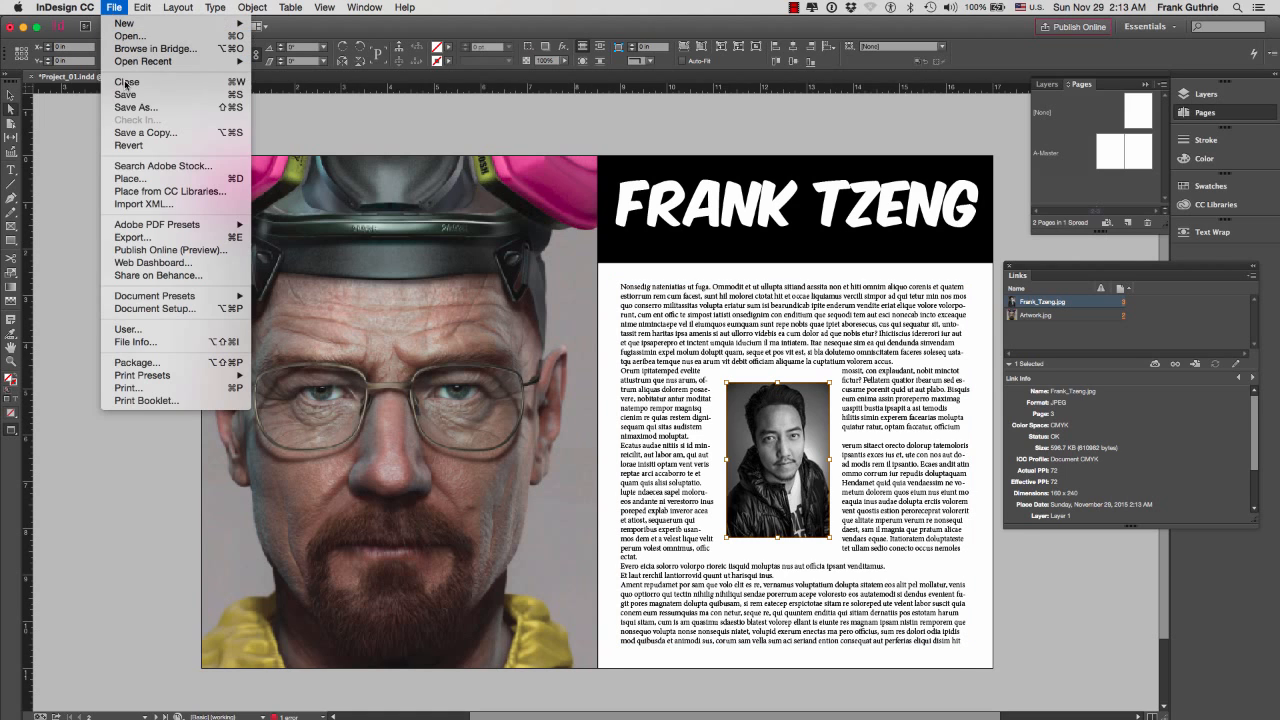
pyautogui.click(151, 364)
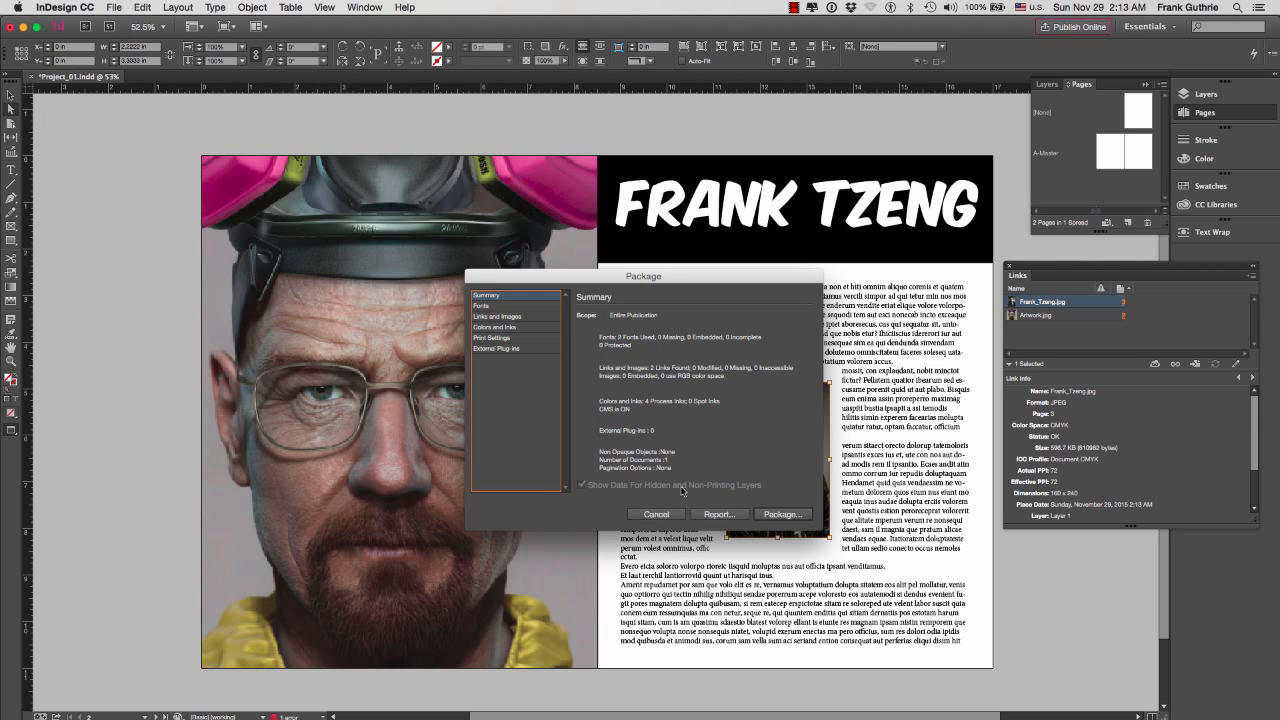
pyautogui.click(781, 514)
pyautogui.click(729, 425)
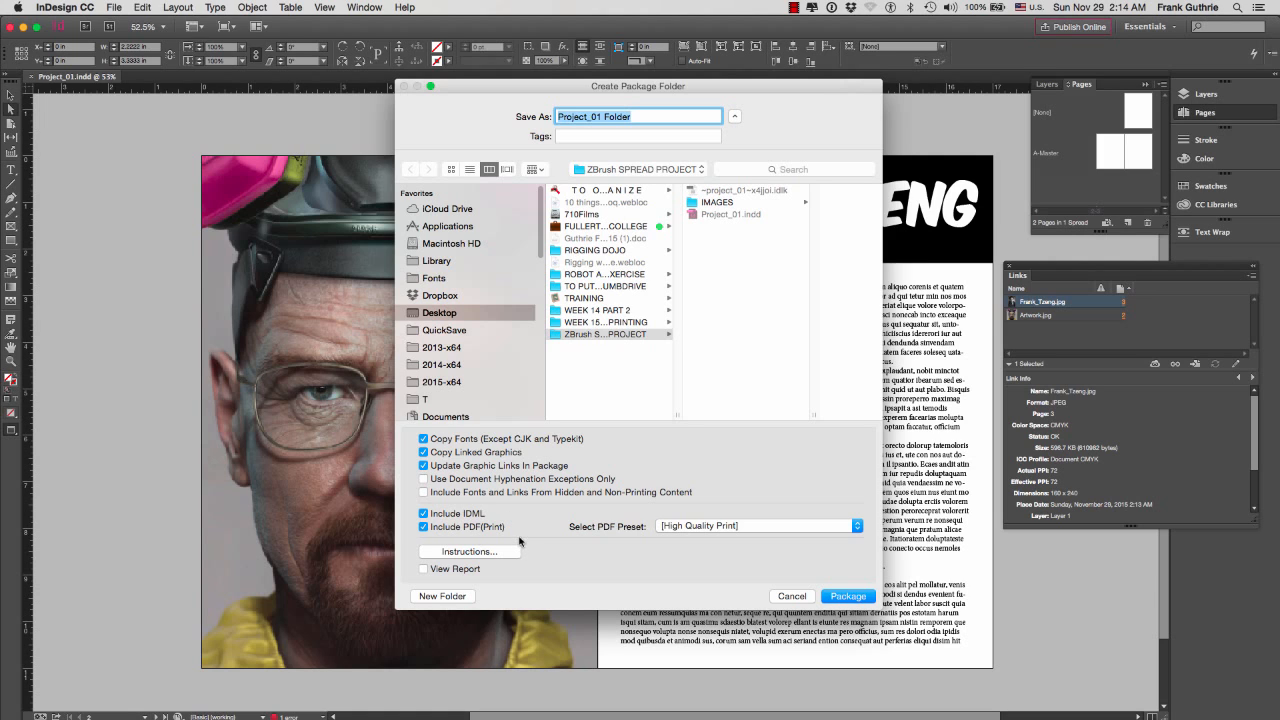
pyautogui.click(850, 598)
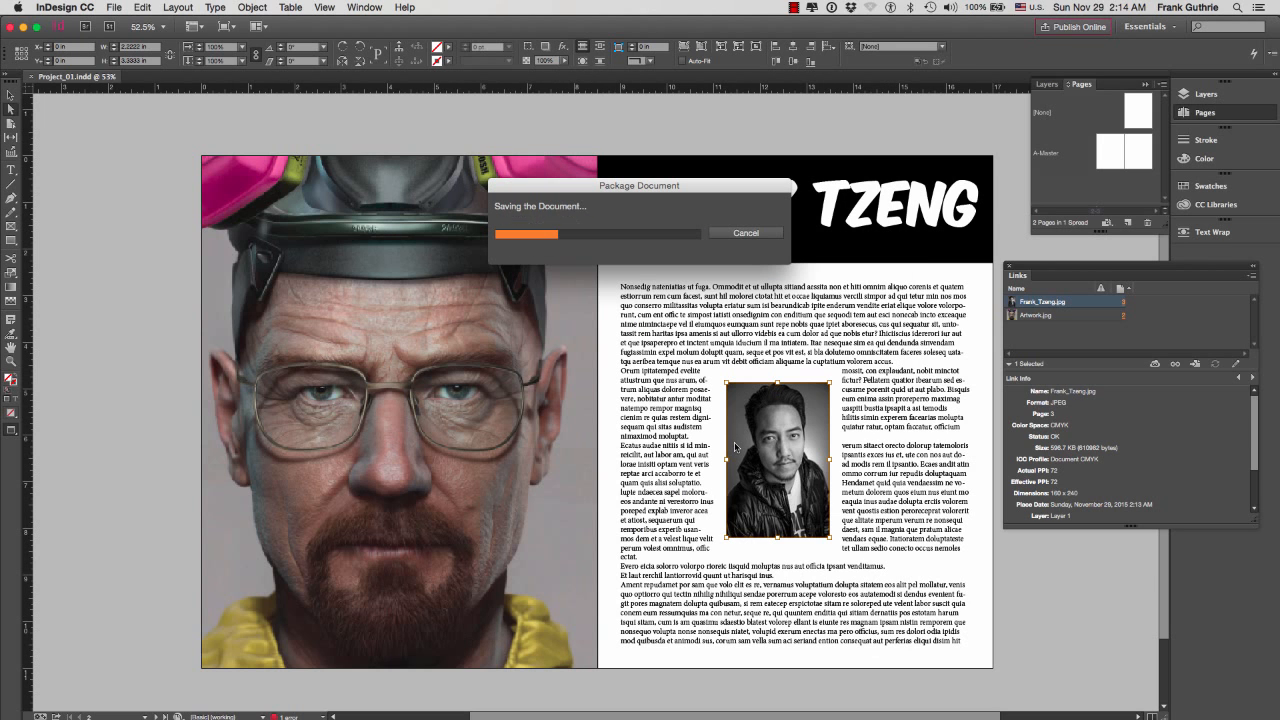
# Switch to Finder and open the packaged Project_01 Folder inside ZBrush SPREAD PROJECT
pyautogui.press('super+Tab')
pyautogui.press('super+Tab')
pyautogui.press('super+Tab')
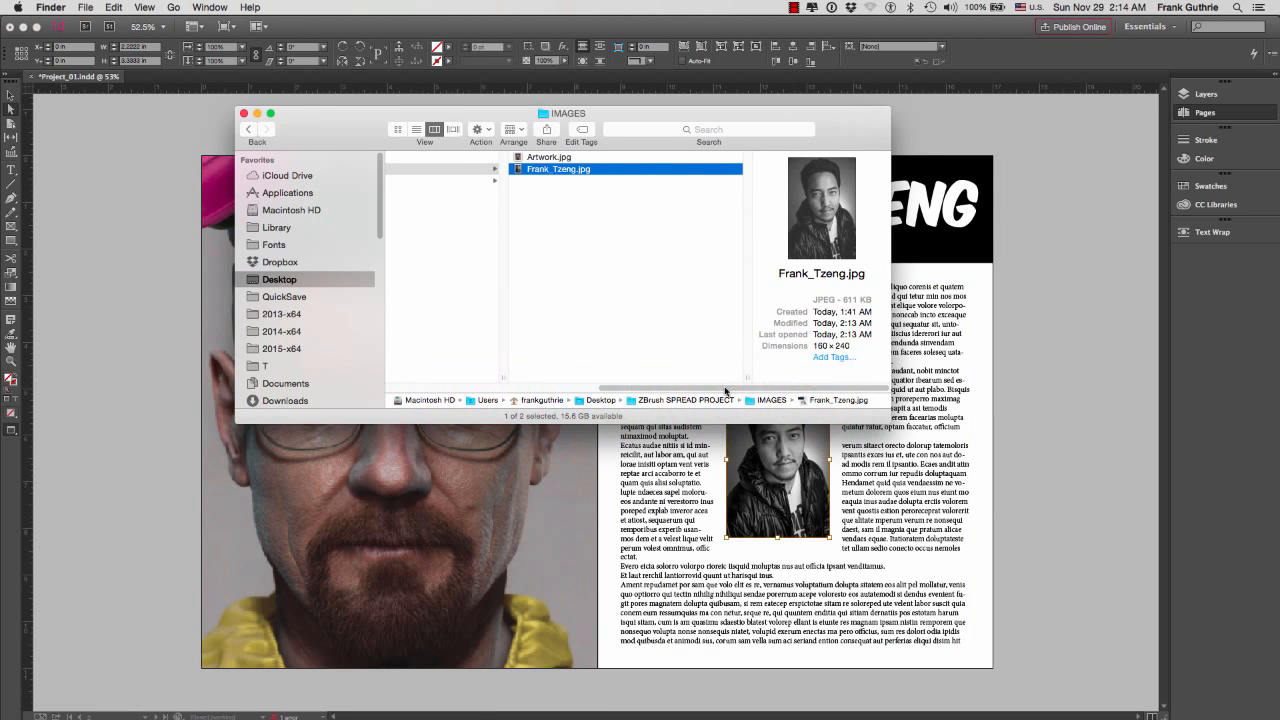
pyautogui.moveTo(726, 391); pyautogui.dragTo(537, 384)
pyautogui.click(592, 291)
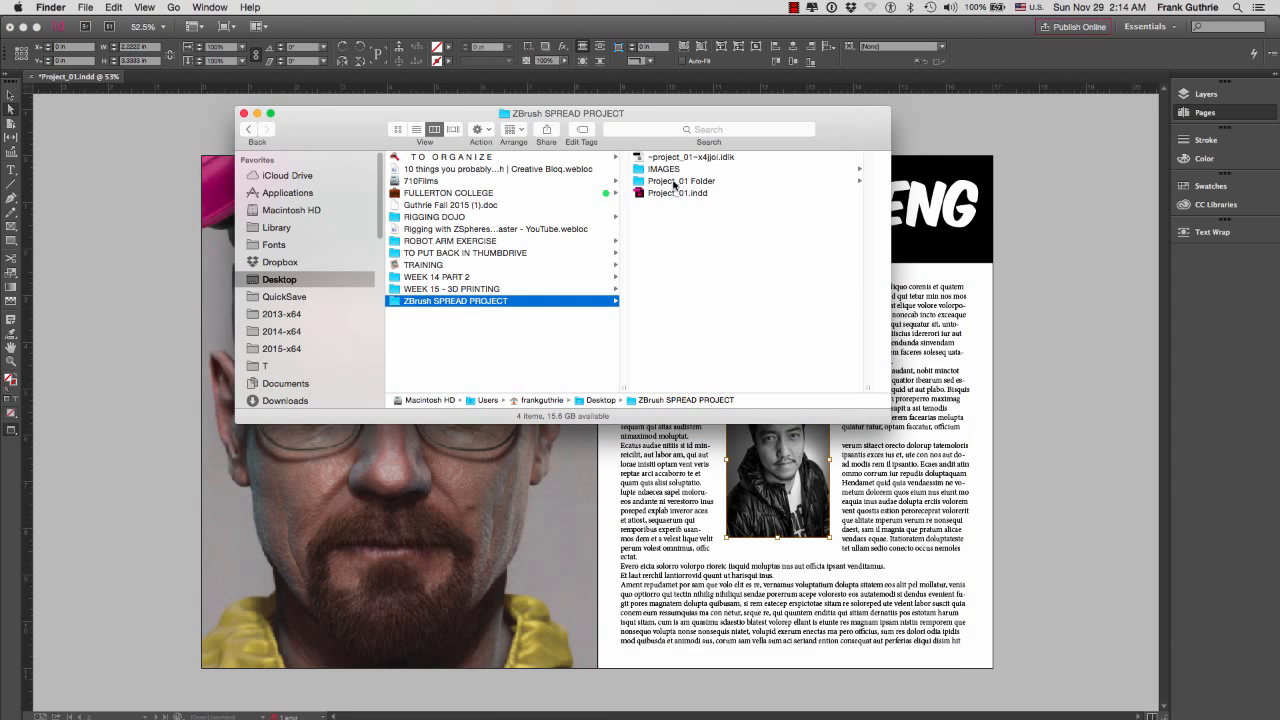
pyautogui.click(672, 181)
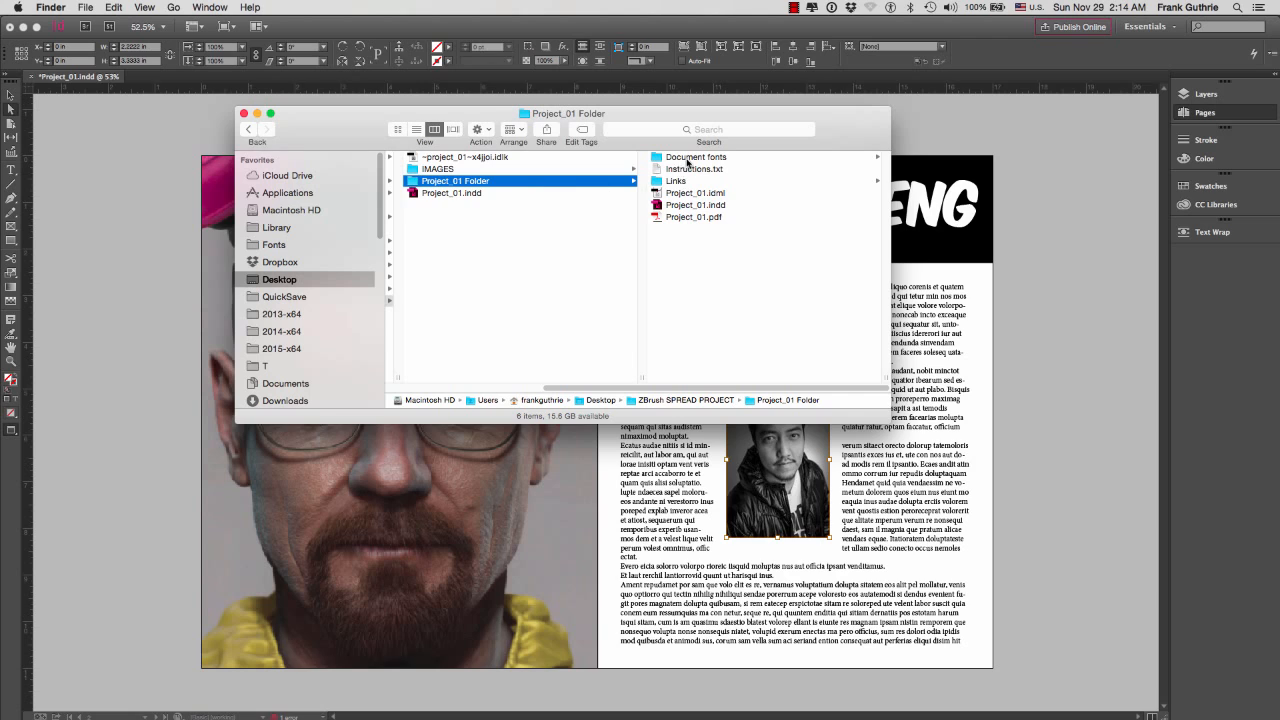
# Review the package's Document fonts, Instructions.txt, Links and Project_01 IDML, INDD and PDF files, and close the Finder window
pyautogui.click(690, 158)
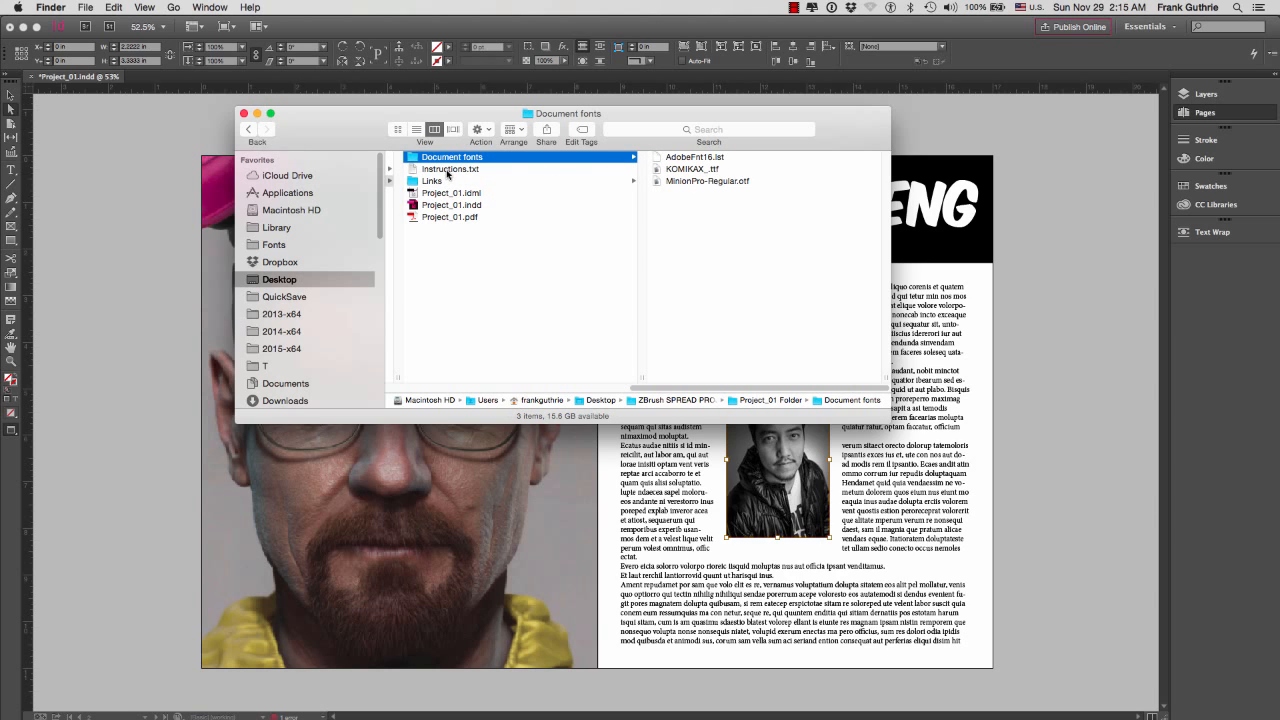
pyautogui.press('Down')
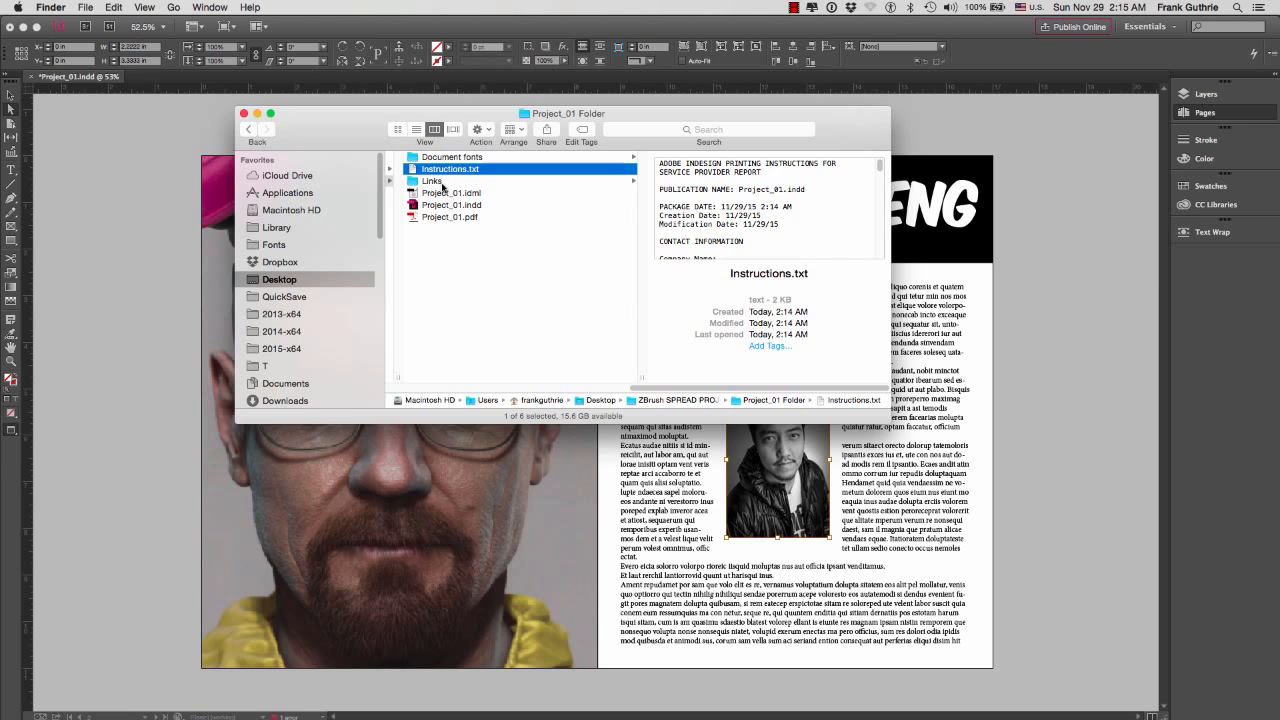
pyautogui.press('Down')
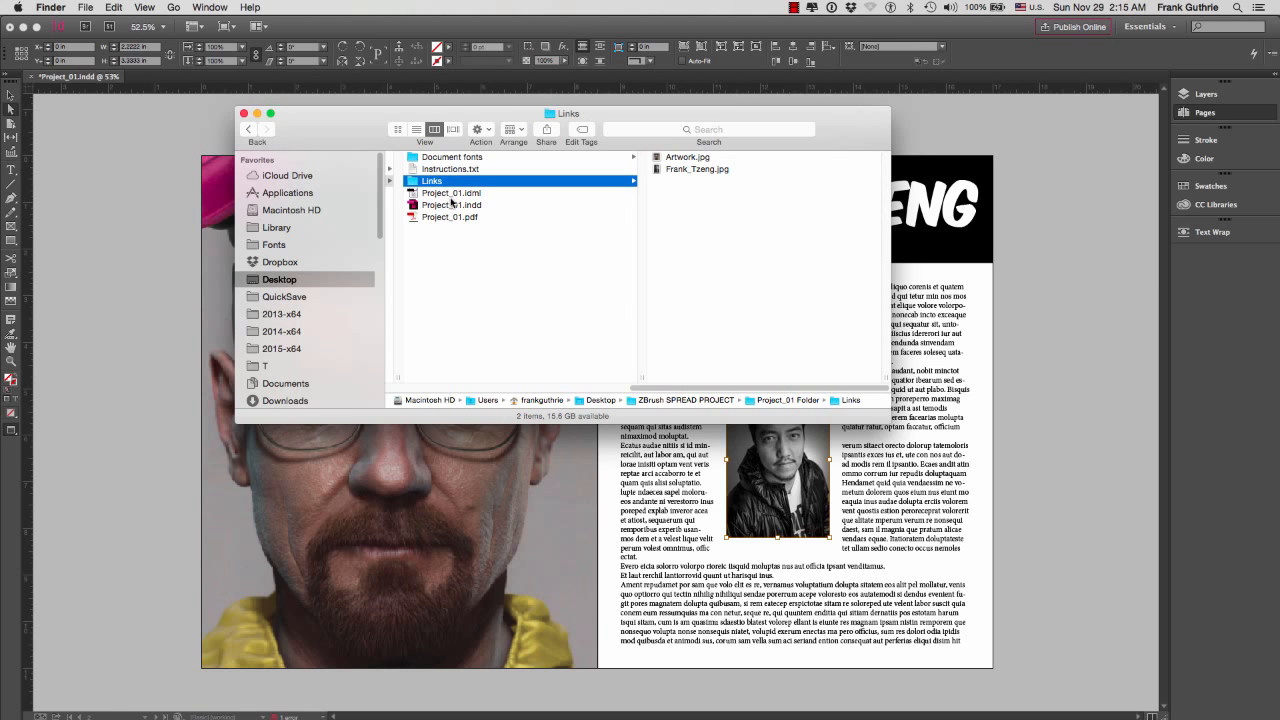
pyautogui.press('Down')
pyautogui.press('Down')
pyautogui.press('Down')
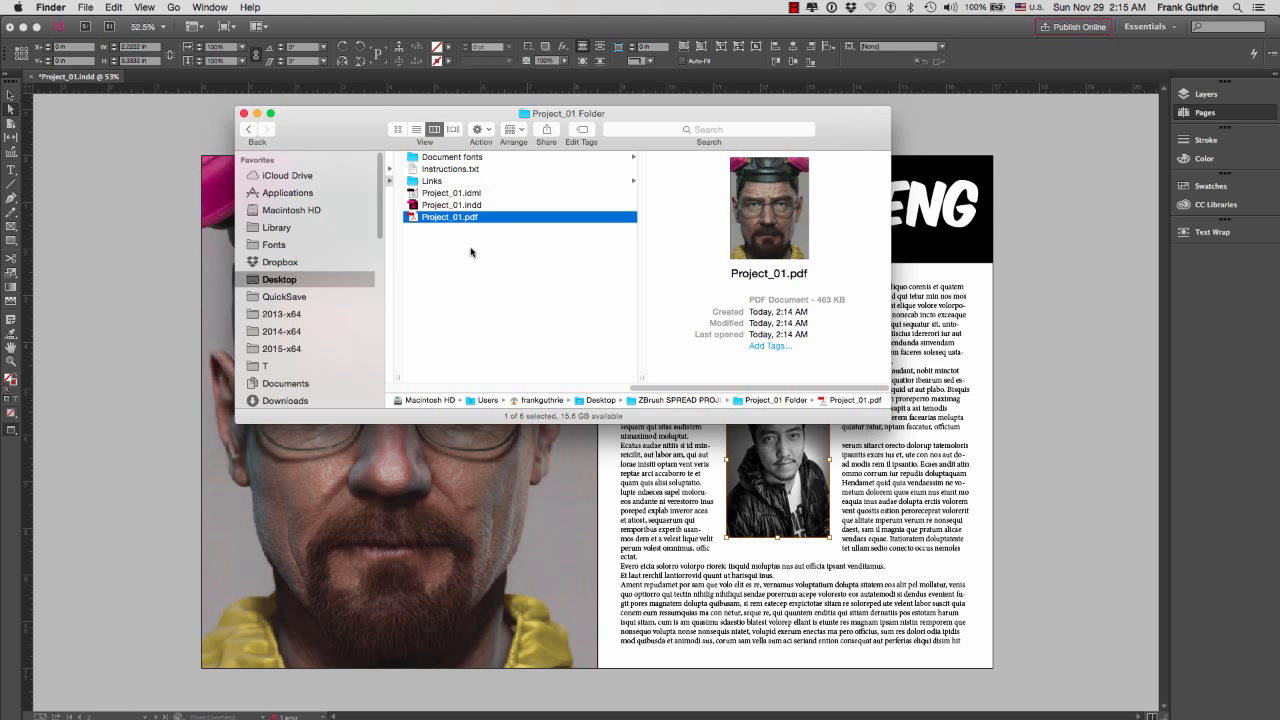
pyautogui.click(244, 114)
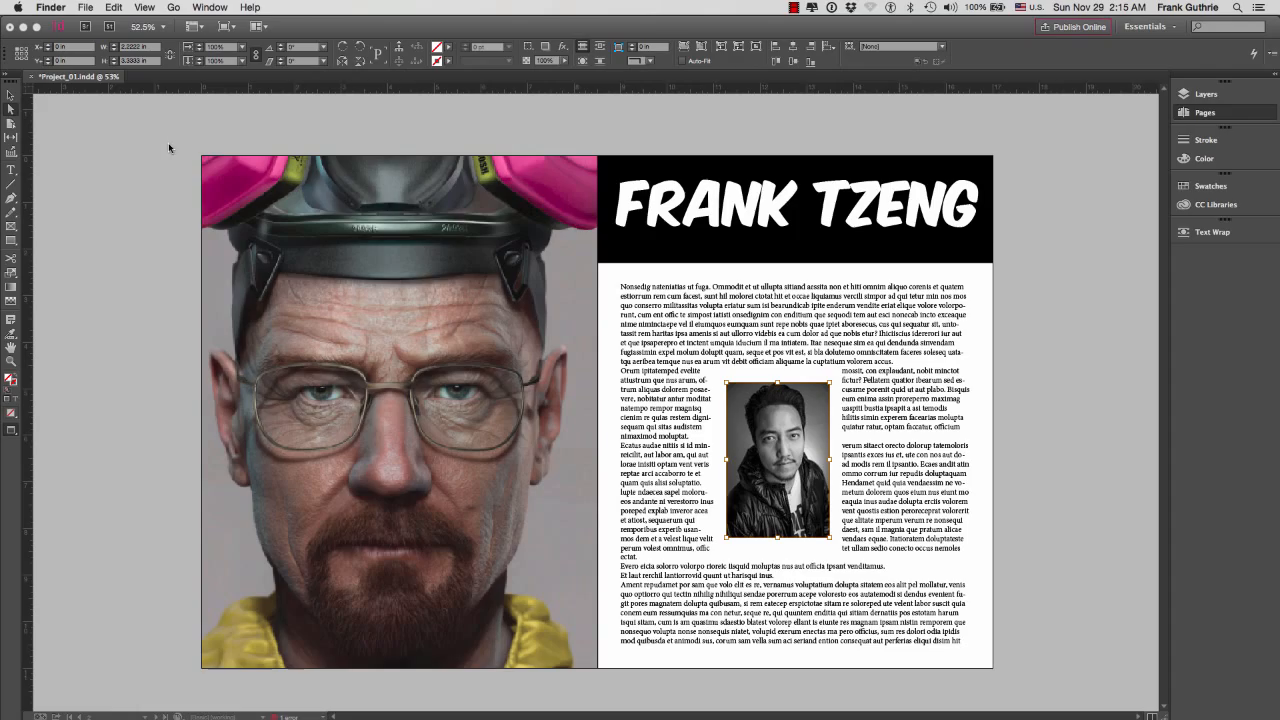